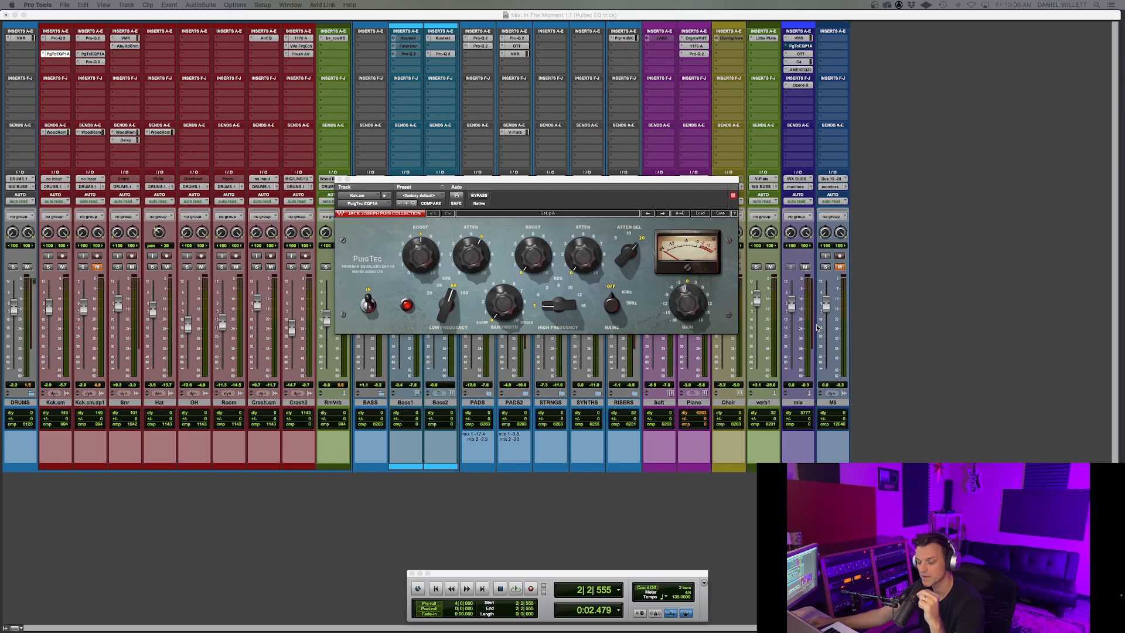
- Play the mix while toggling the bypass of the Kck.cm track's PuigTec EQP1A to compare the kick with and without it, and stop playback
mouse_move(514, 181)
left_mouse_down()
mouse_move(528, 181)
mouse_move(520, 187)
left_mouse_up()
left_click(485, 202)
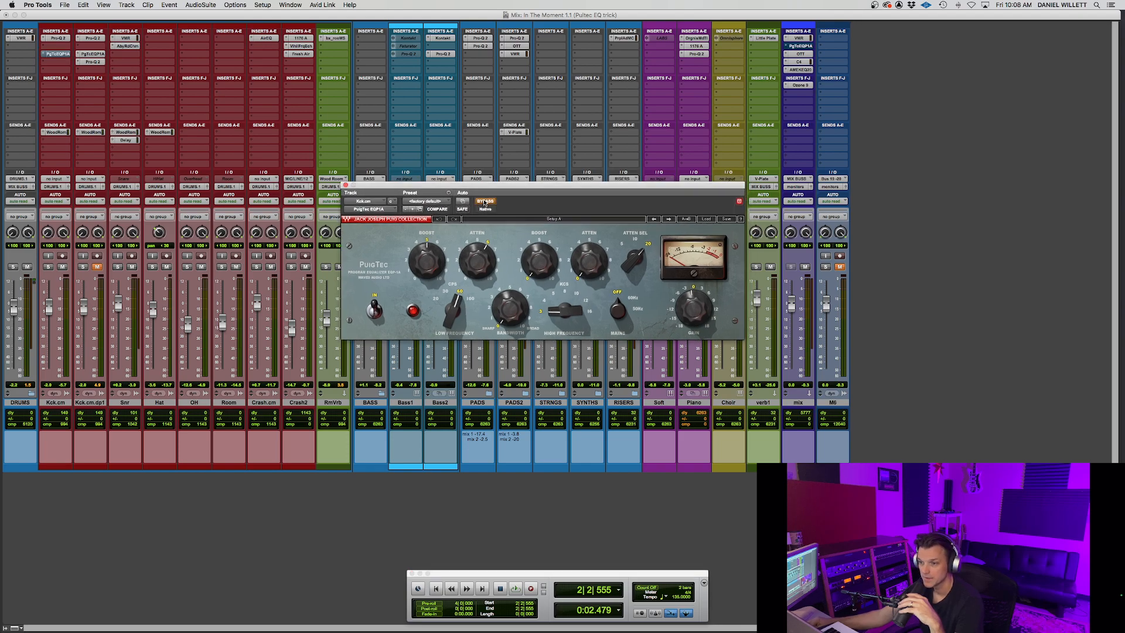
left_click(515, 589)
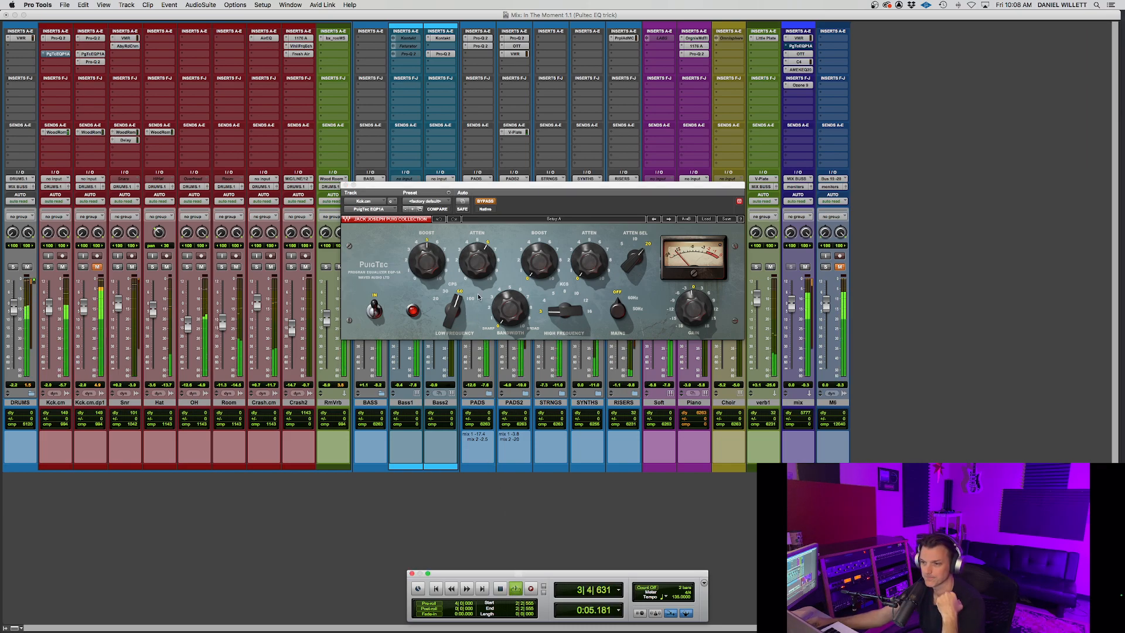
left_click(485, 201)
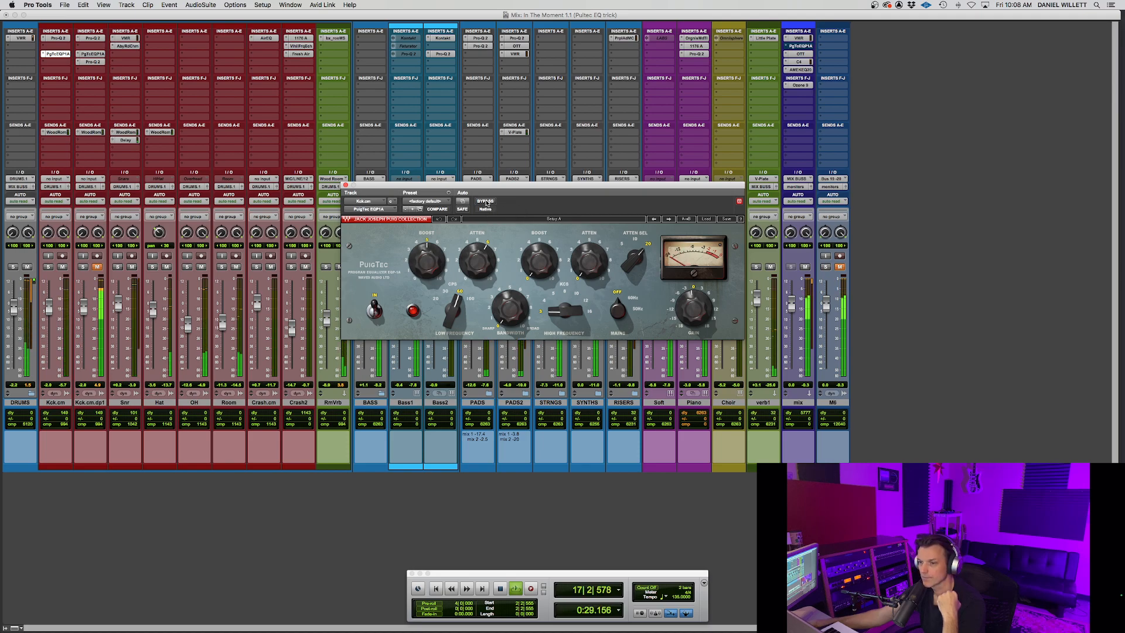
left_click(485, 201)
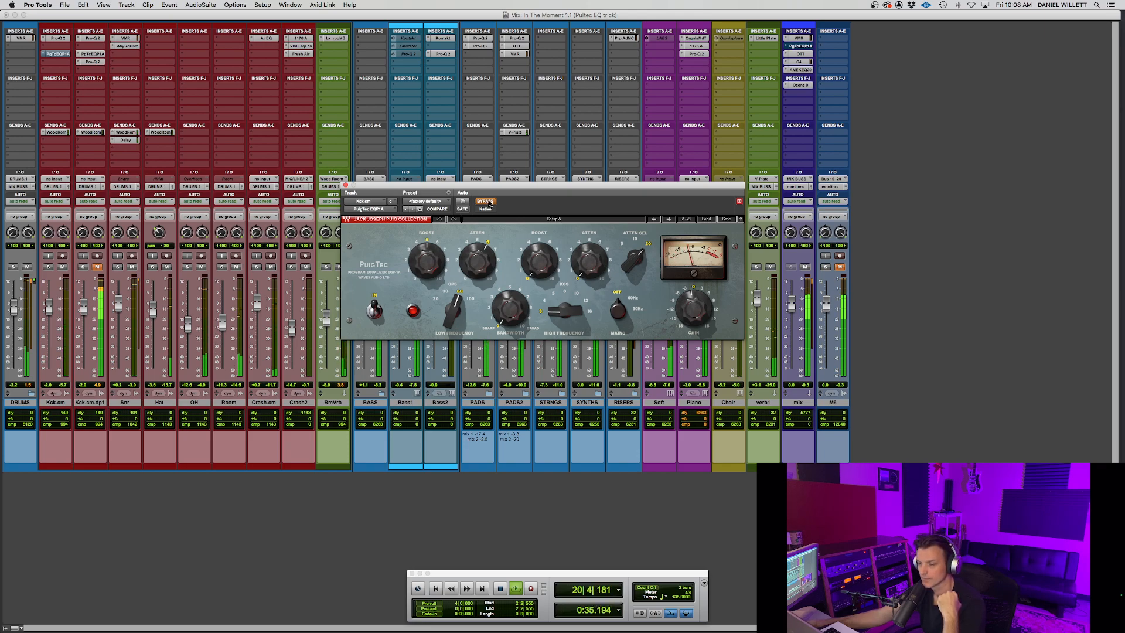
left_click(485, 201)
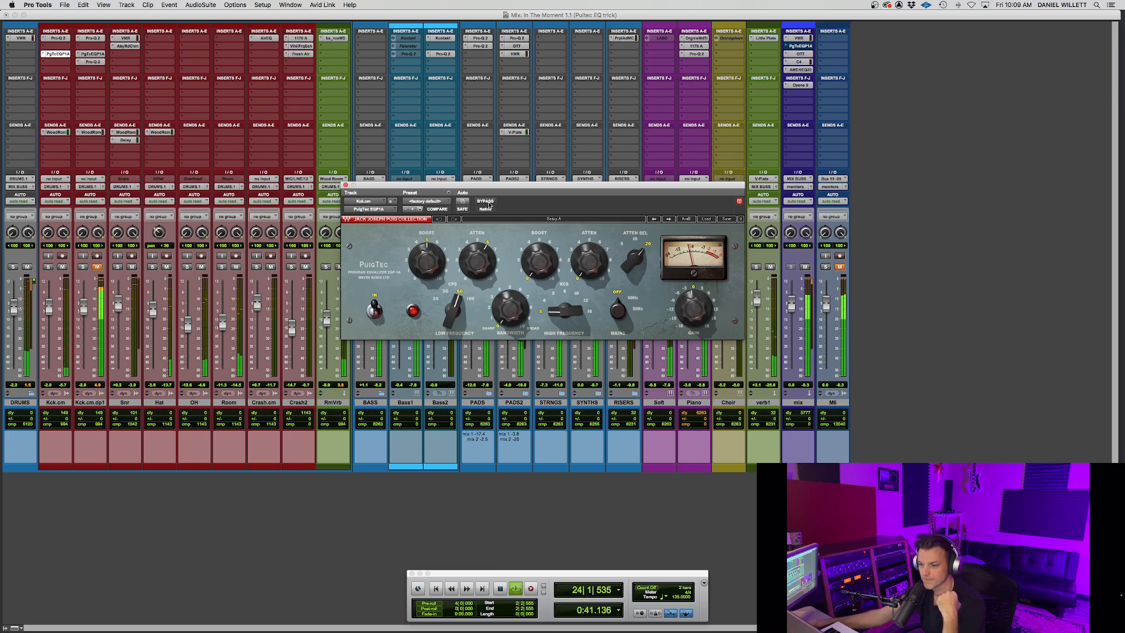
left_click(501, 590)
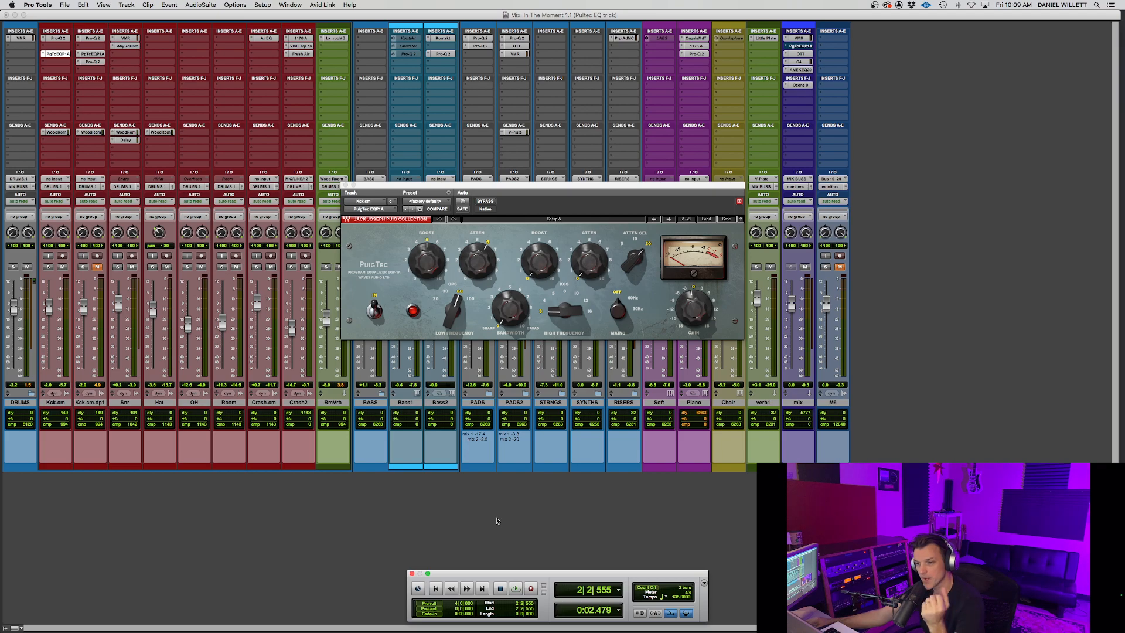
- Examine the low-frequency Boost setting of the PuigTec EQP1A on the Kck.cm track
left_click_drag(513, 188, 535, 245)
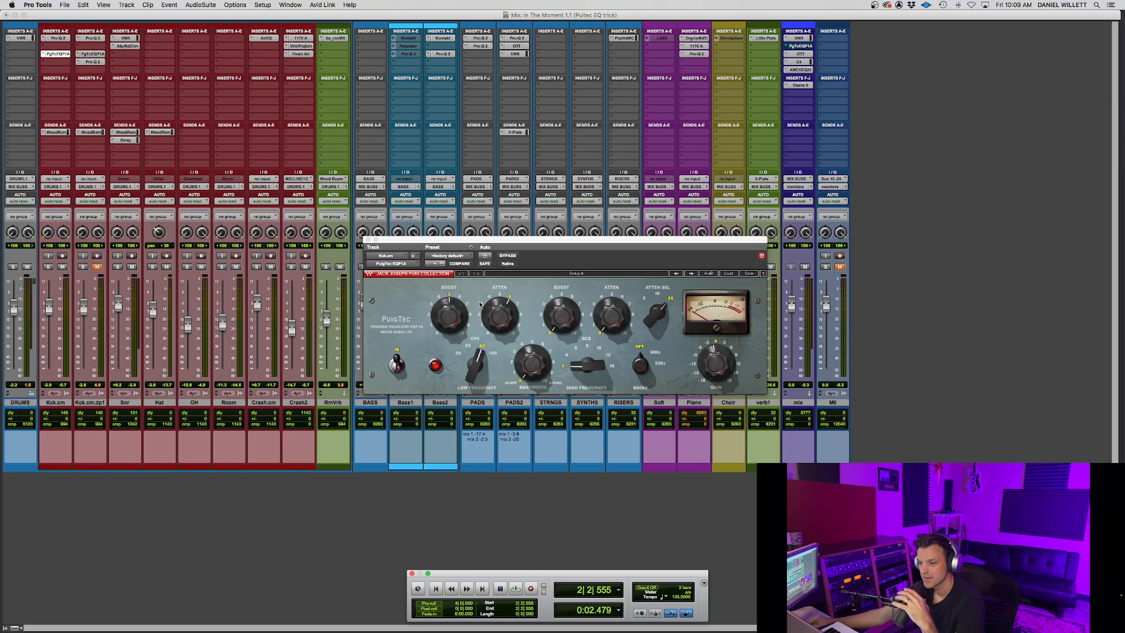
mouse_move(458, 323)
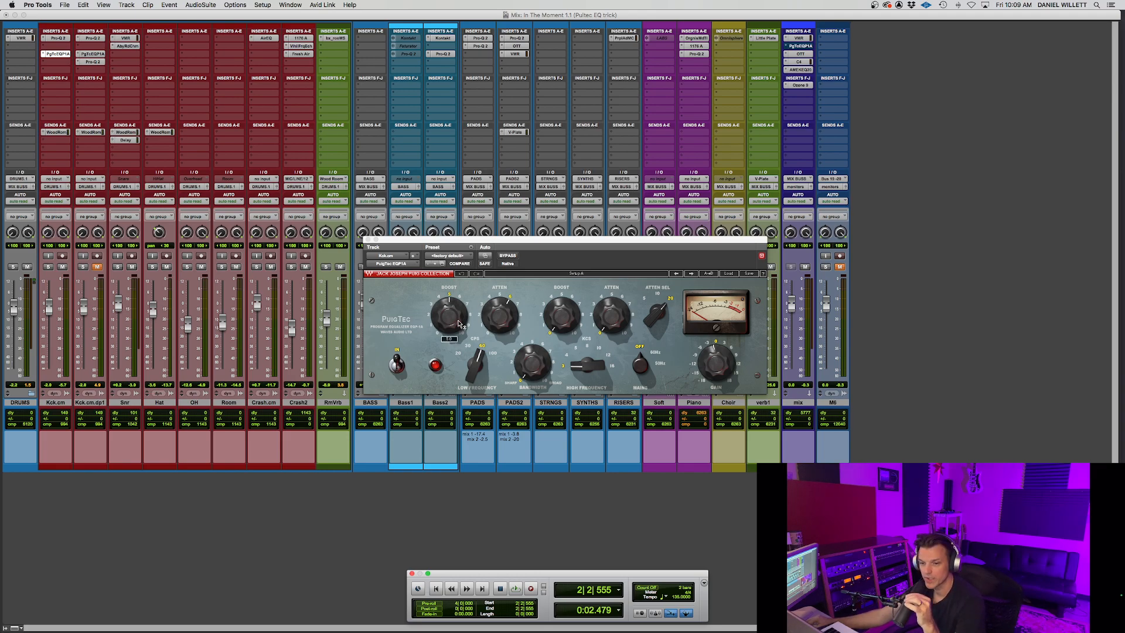
left_click_drag(525, 241, 497, 245)
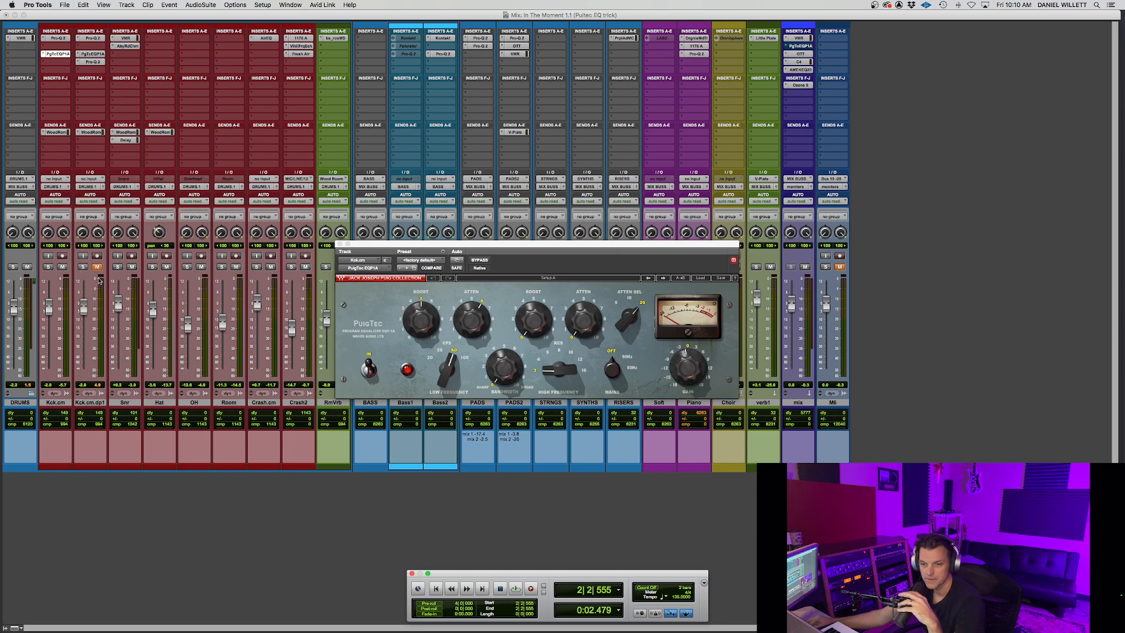
- Open the PuigTec EQP1A and FabFilter Pro-Q 2 from the Kck.cm.dp1 track together, keeping both windows and the transport in view
left_click(93, 62)
left_click_drag(577, 247, 522, 105)
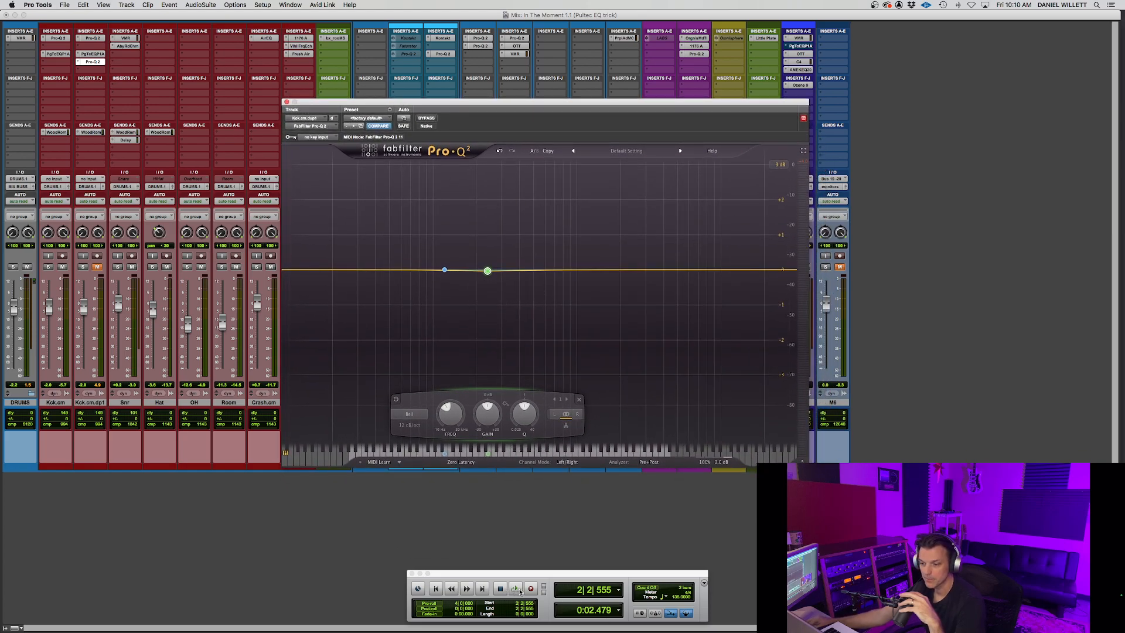
left_click_drag(475, 115, 484, 224)
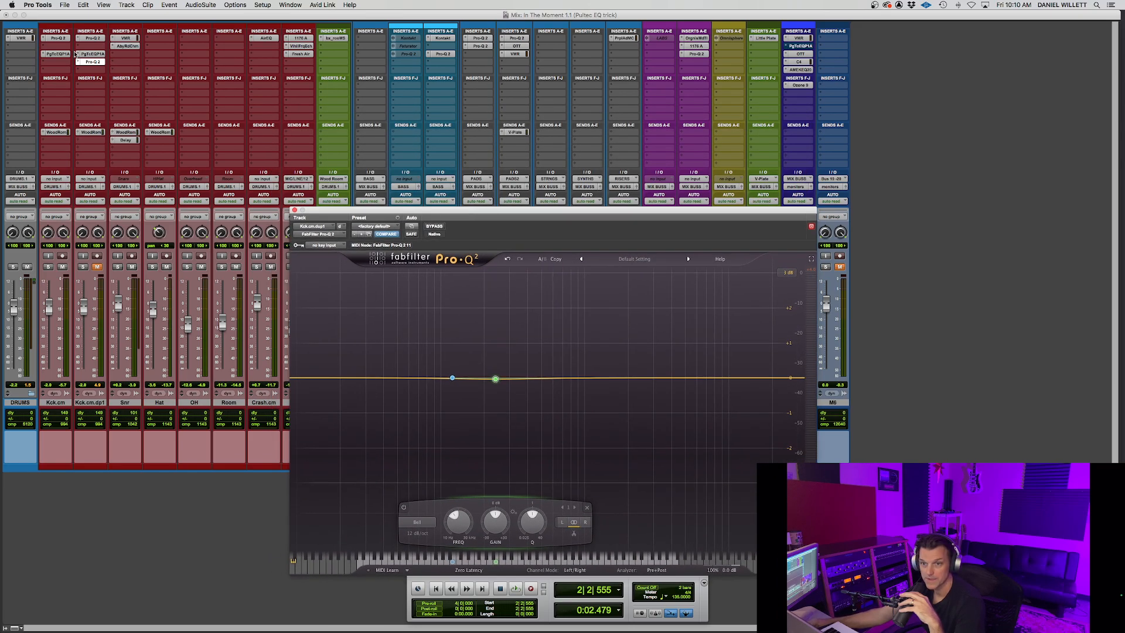
left_click(95, 56)
left_click_drag(620, 213, 665, 79)
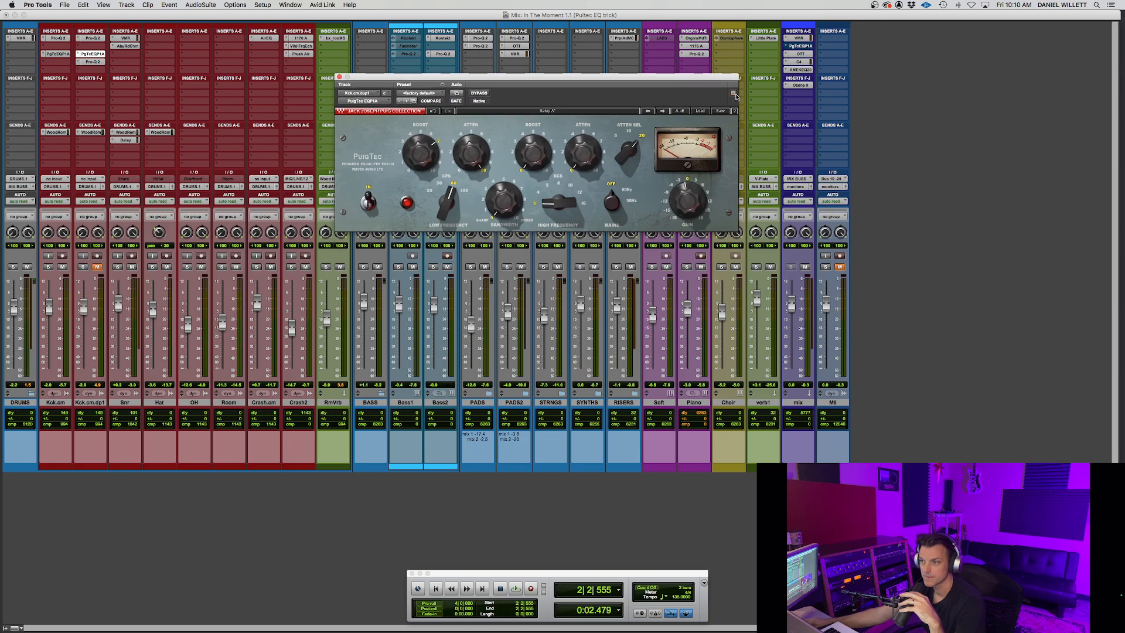
left_click(99, 62)
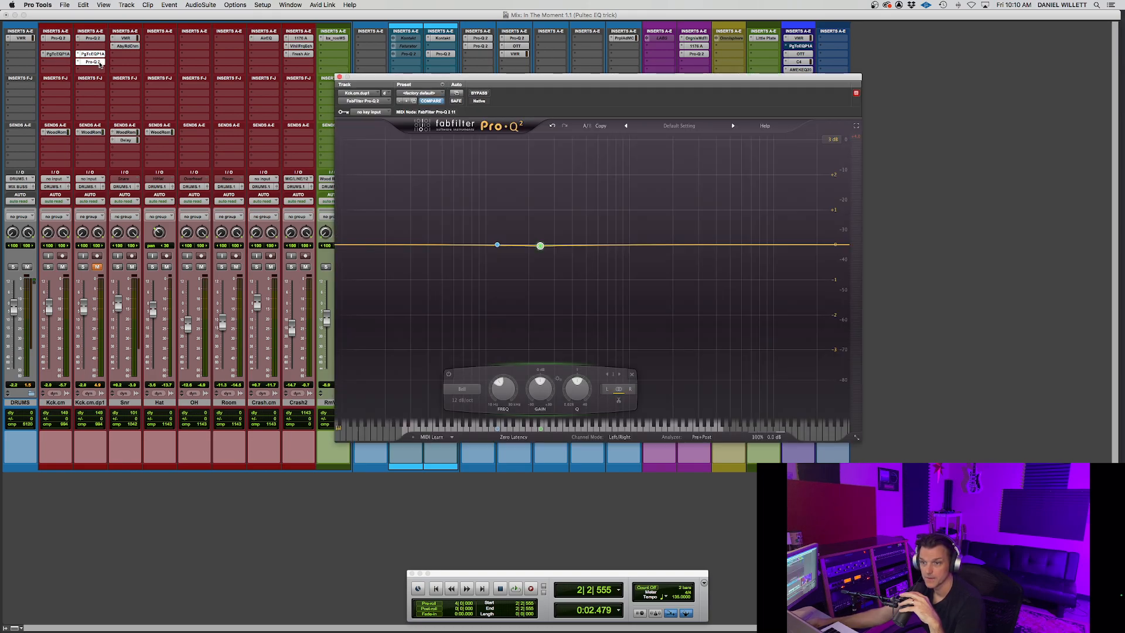
left_click_drag(517, 86, 432, 235)
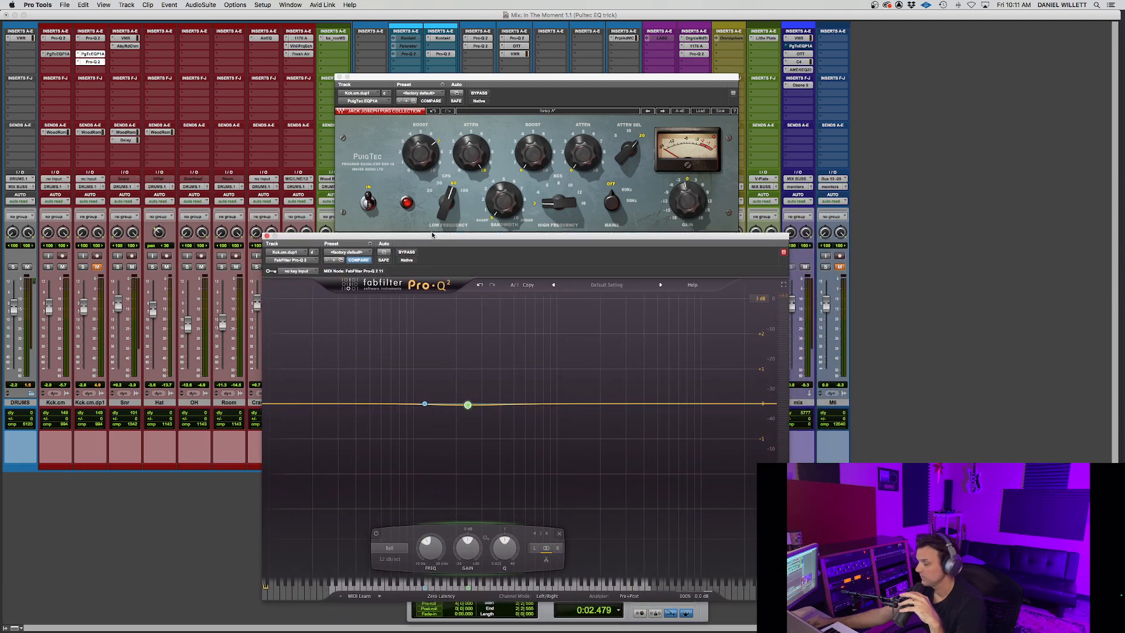
left_click(784, 253)
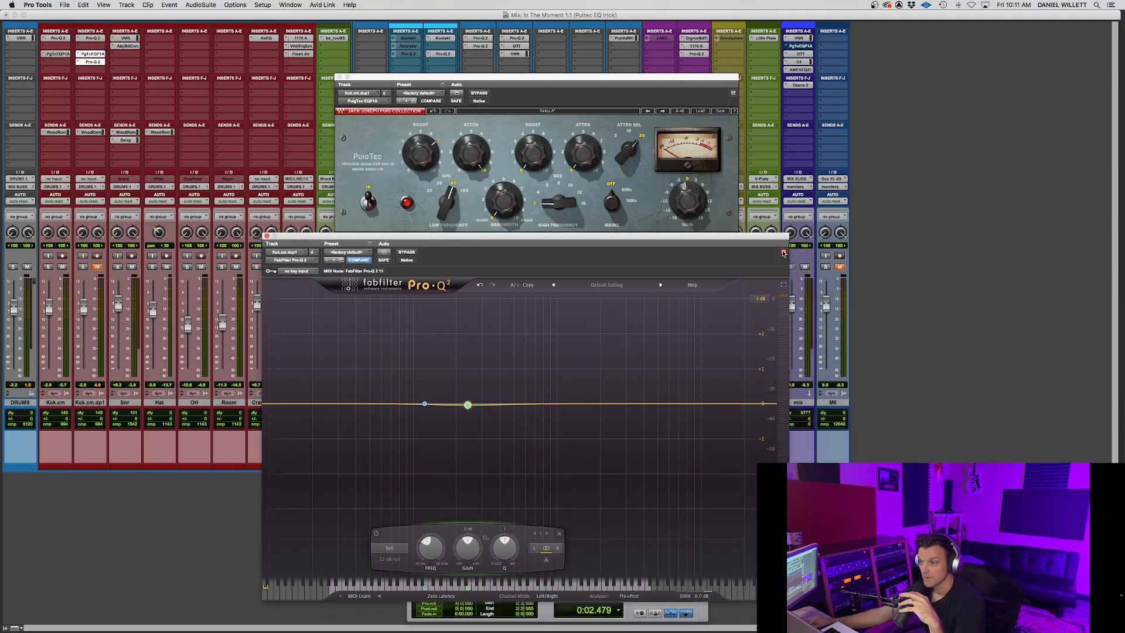
left_click(535, 610)
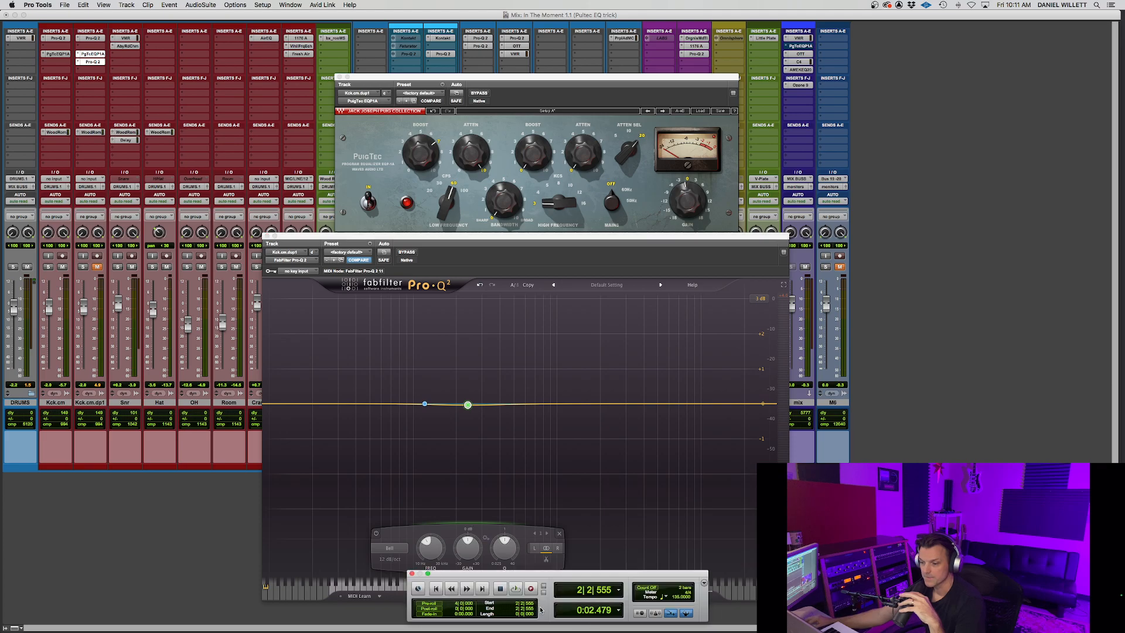
left_click_drag(538, 577, 539, 579)
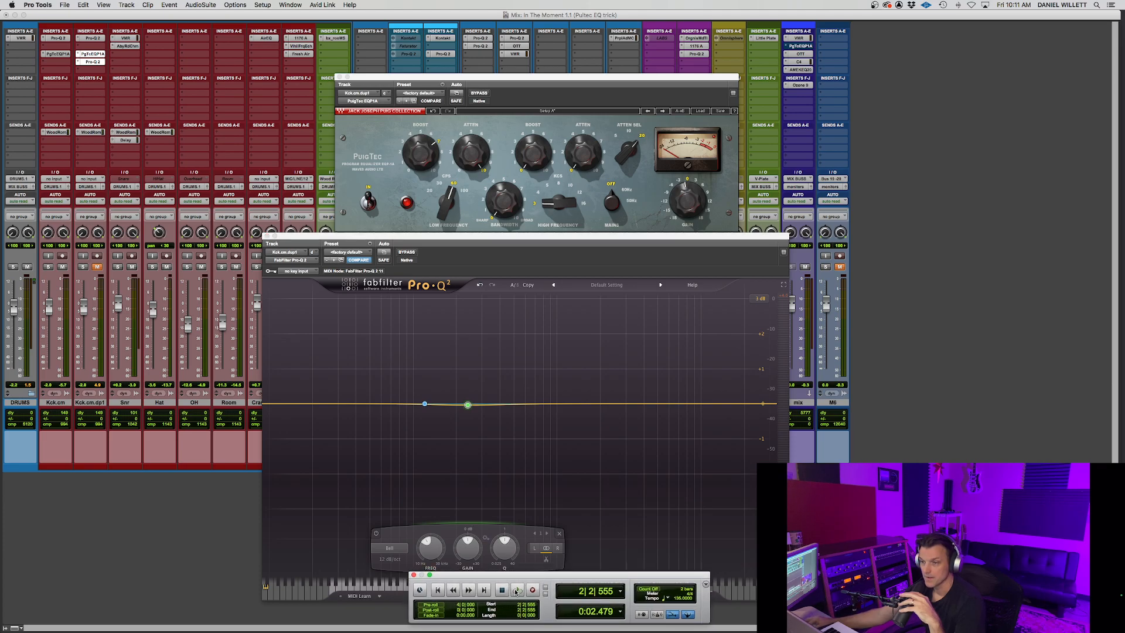
- Bypass the PuigTec EQP1A on Kck.cm.dp1 and turn its low-frequency Boost down to 0
left_click(479, 94)
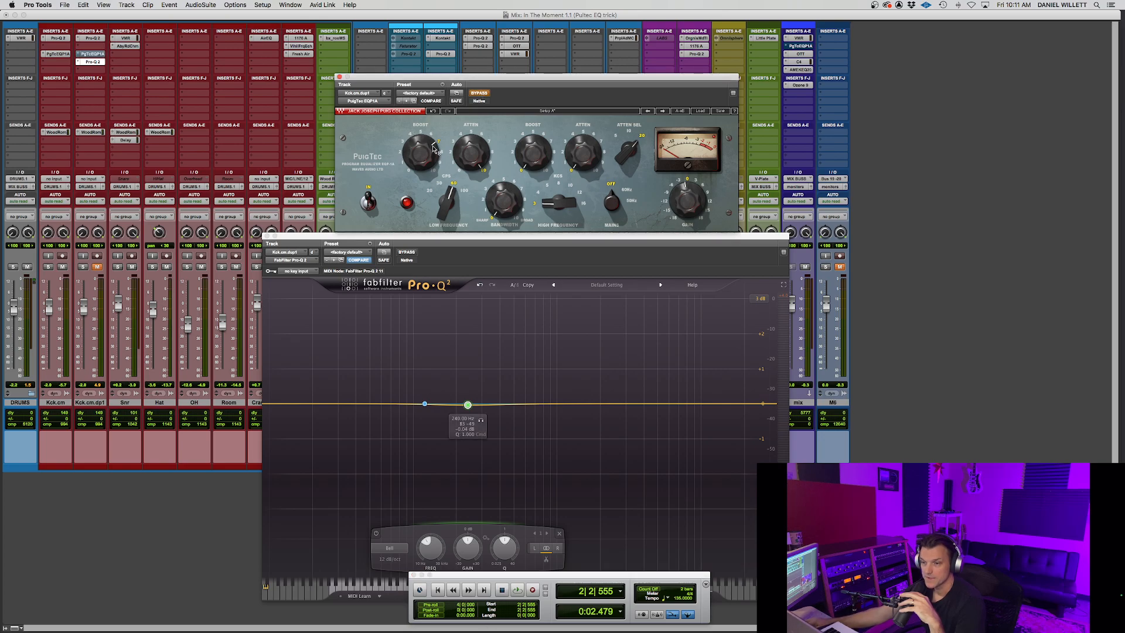
left_click(409, 173)
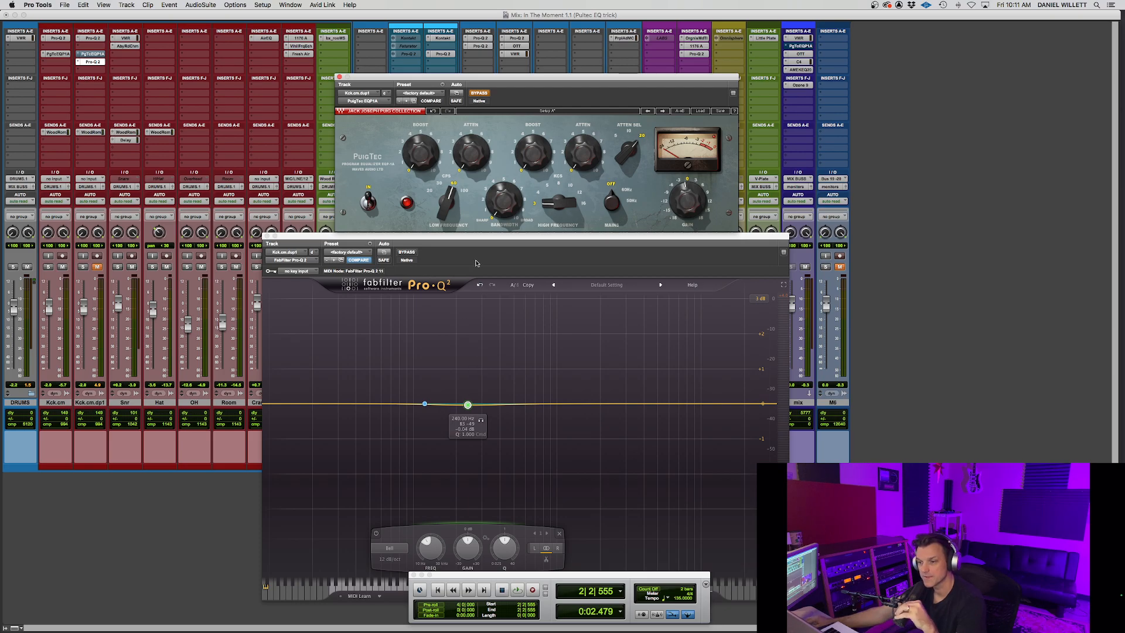
left_click_drag(479, 236, 490, 237)
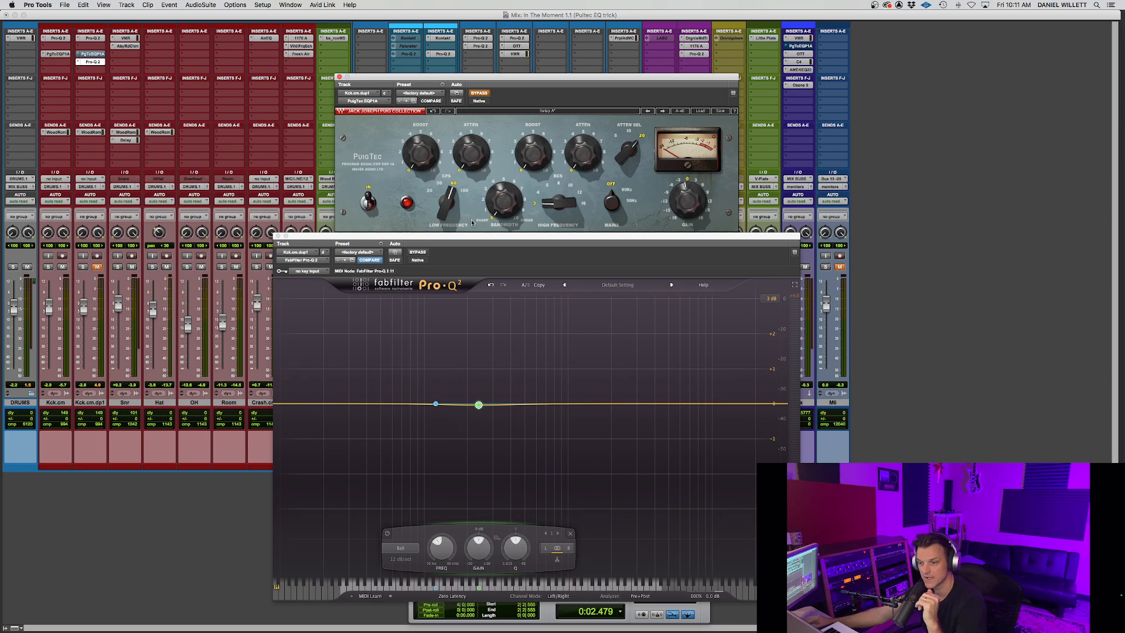
- Start playback and solo the Kck.cm.dp1 track to feed the Pro-Q 2 spectrum analyzer
left_click(551, 619)
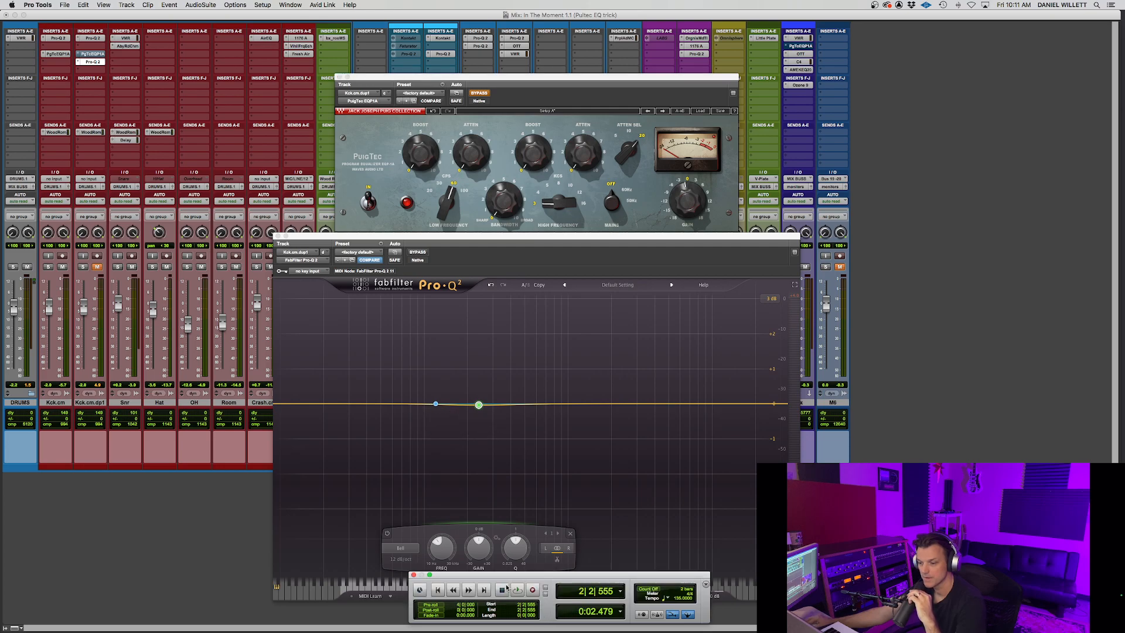
left_click(518, 590)
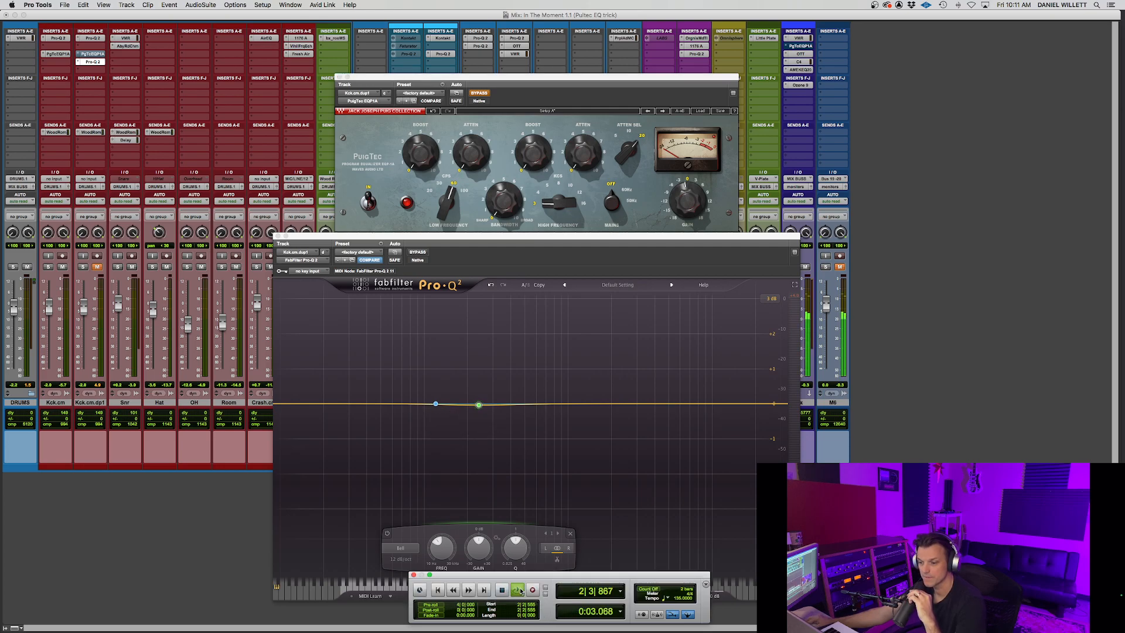
left_click(83, 267)
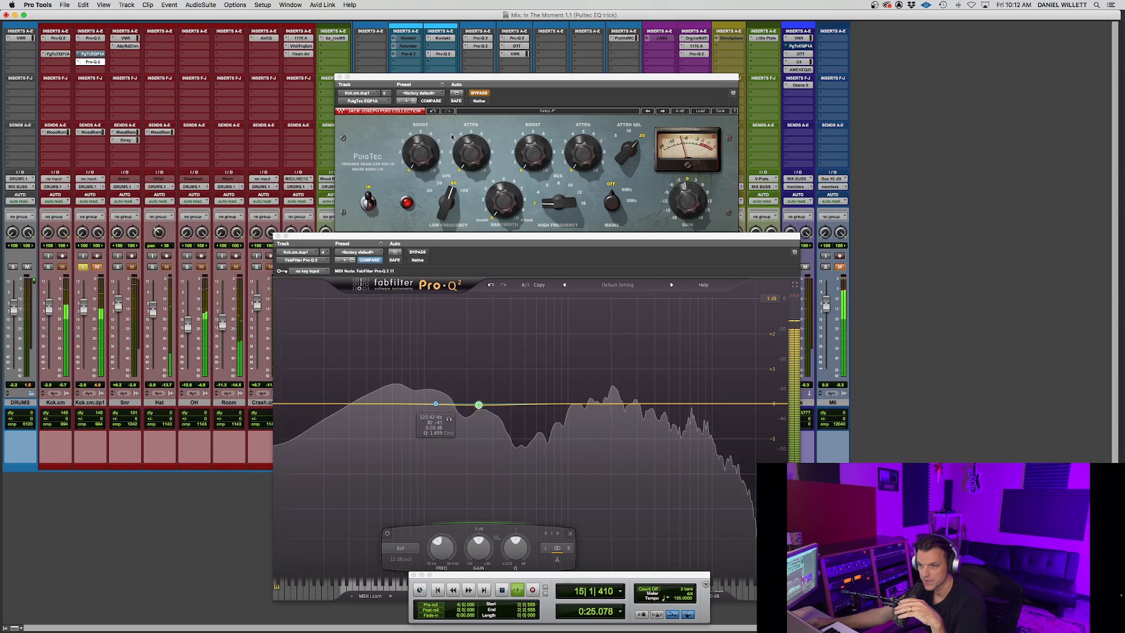
- Turn the PuigTec's low-frequency Boost to maximum and disable its bypass to compare the kick's spectrum in Pro-Q 2
left_click(433, 174)
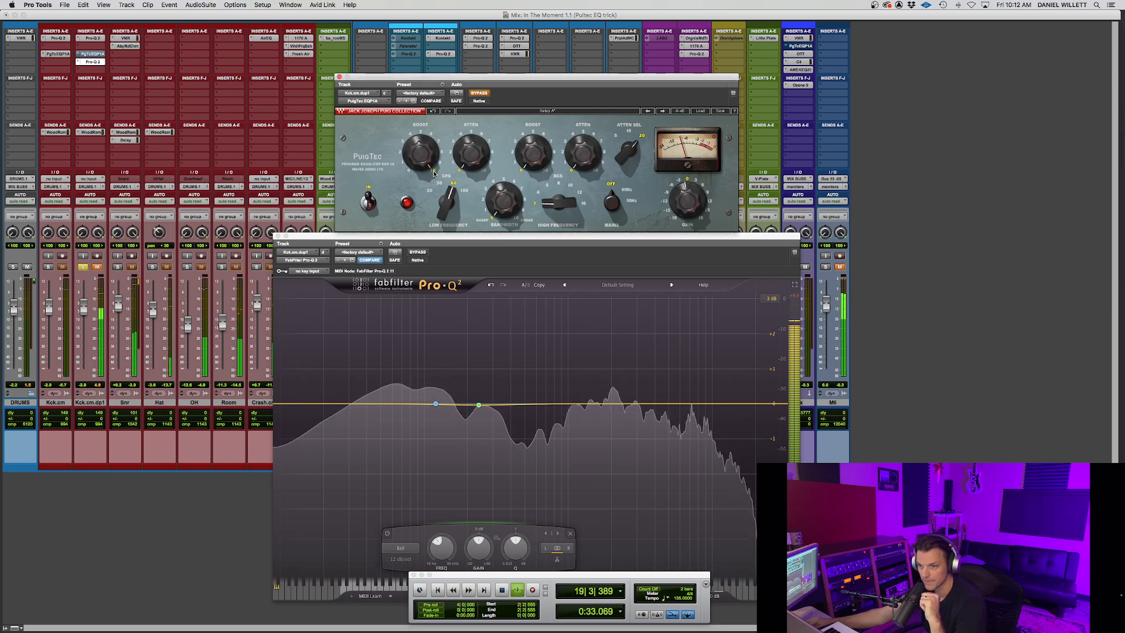
left_click(479, 94)
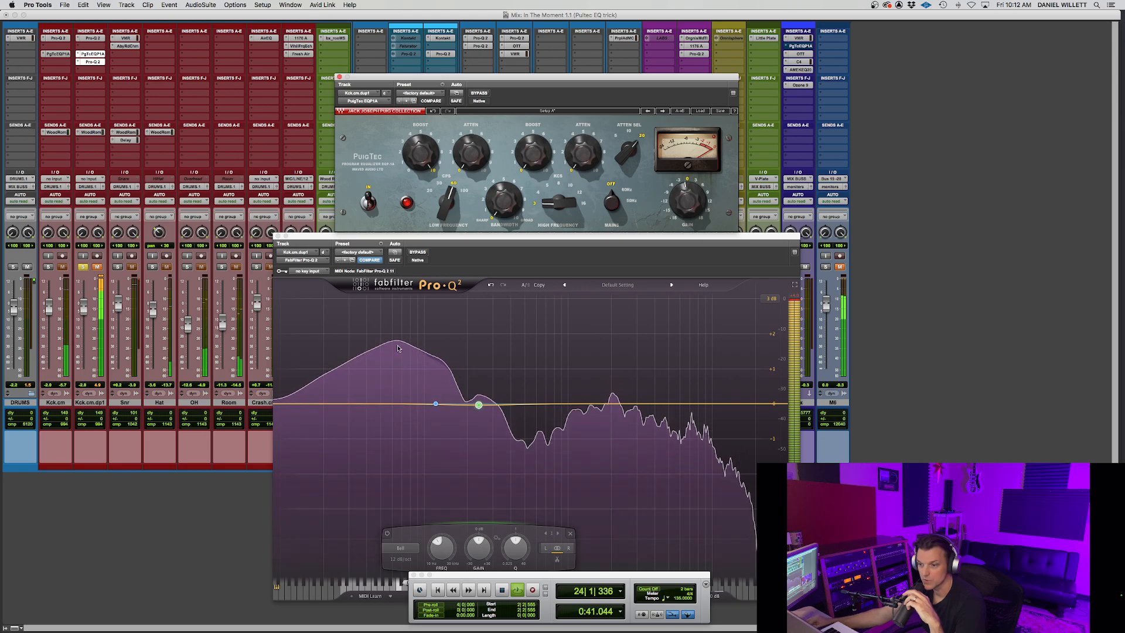
left_click(479, 404)
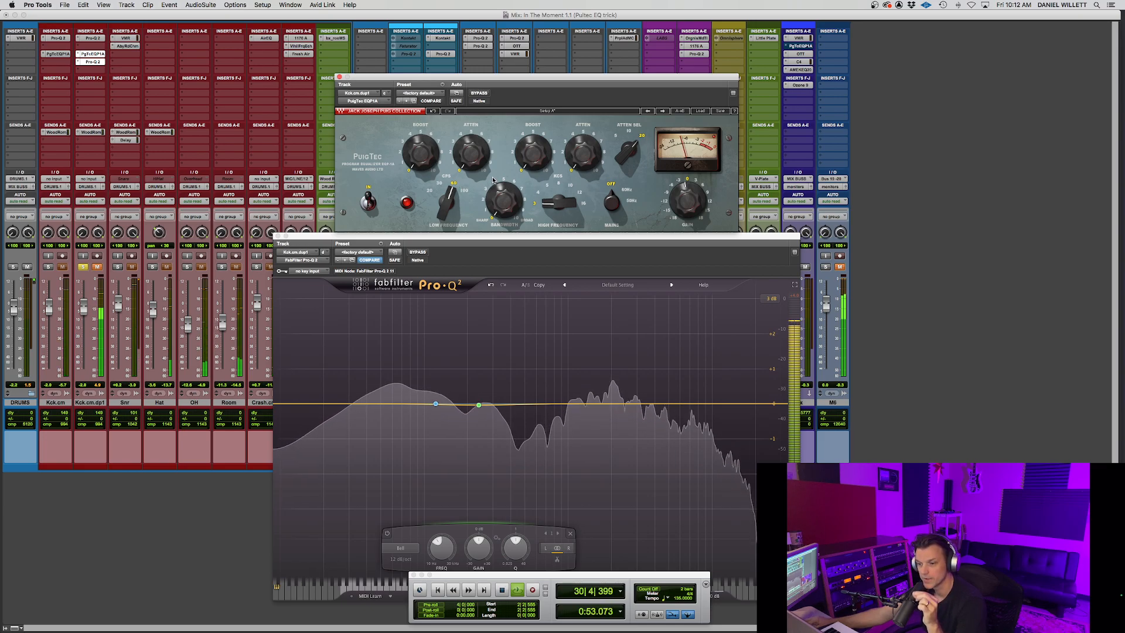
- Read the two Pro-Q 2 band frequencies, replay the soloed kick with full low-frequency attenuation to examine its spectrum, and stop playback
mouse_move(436, 406)
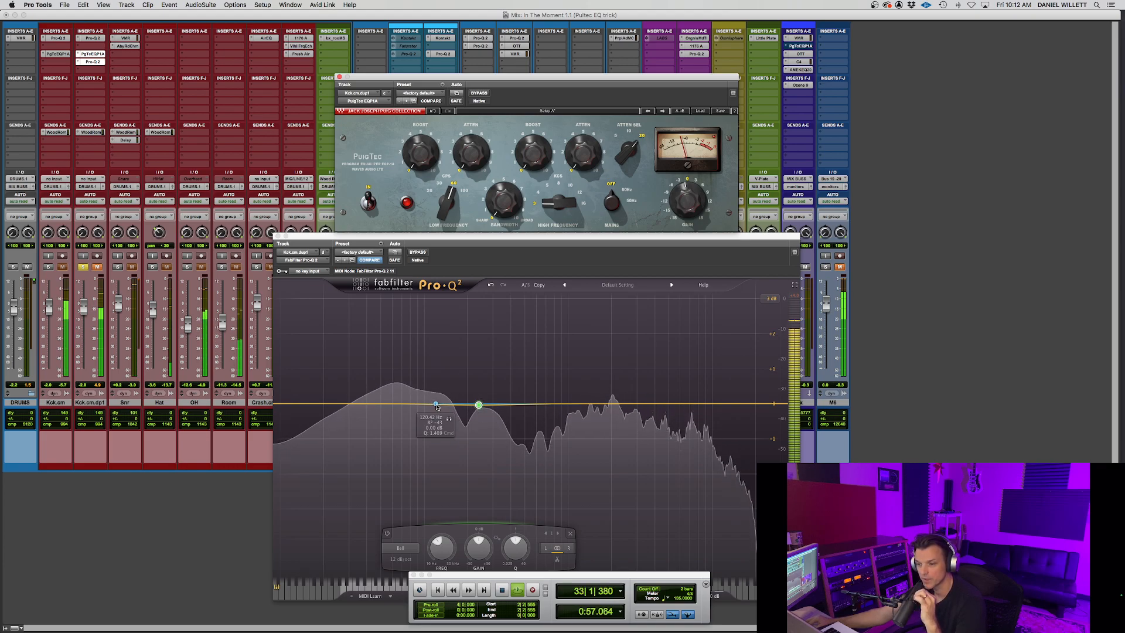
mouse_move(479, 406)
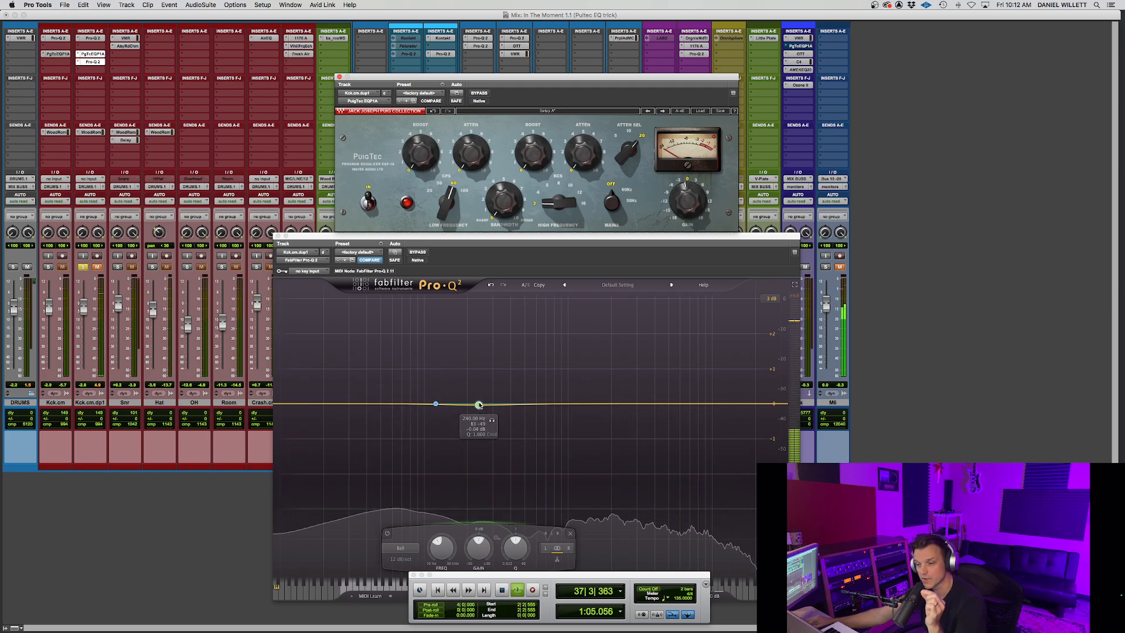
key("space")
key("space")
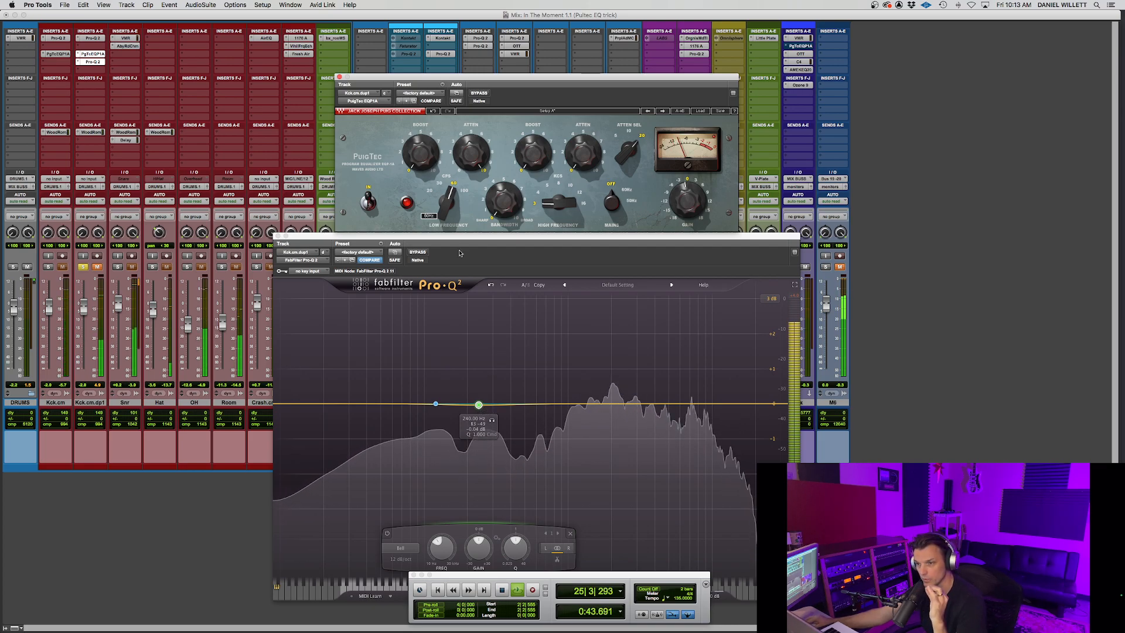
mouse_move(408, 155)
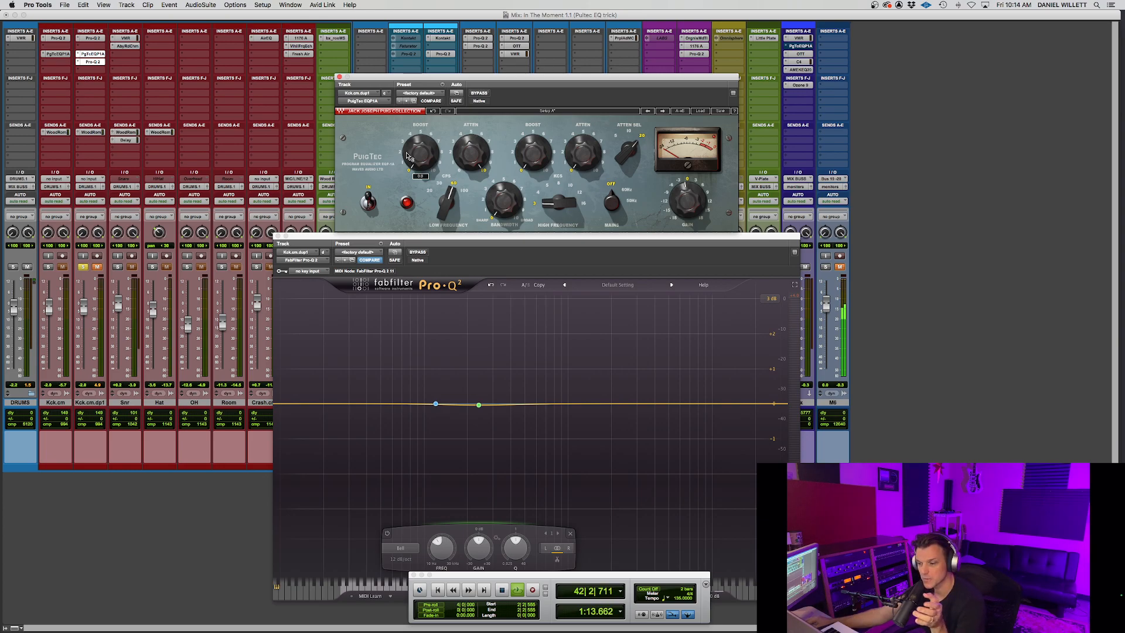
key("space")
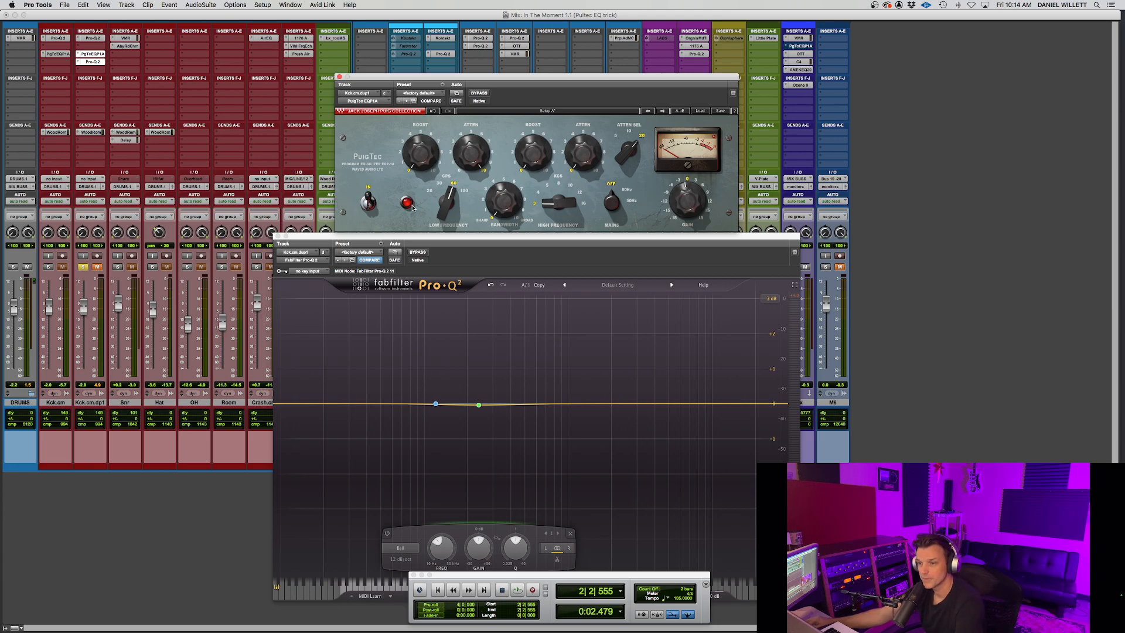
- Close Pro-Q 2 and set the PuigTec's low-frequency Boost to about 5 and low-frequency Attenuation to about 6
left_click(278, 237)
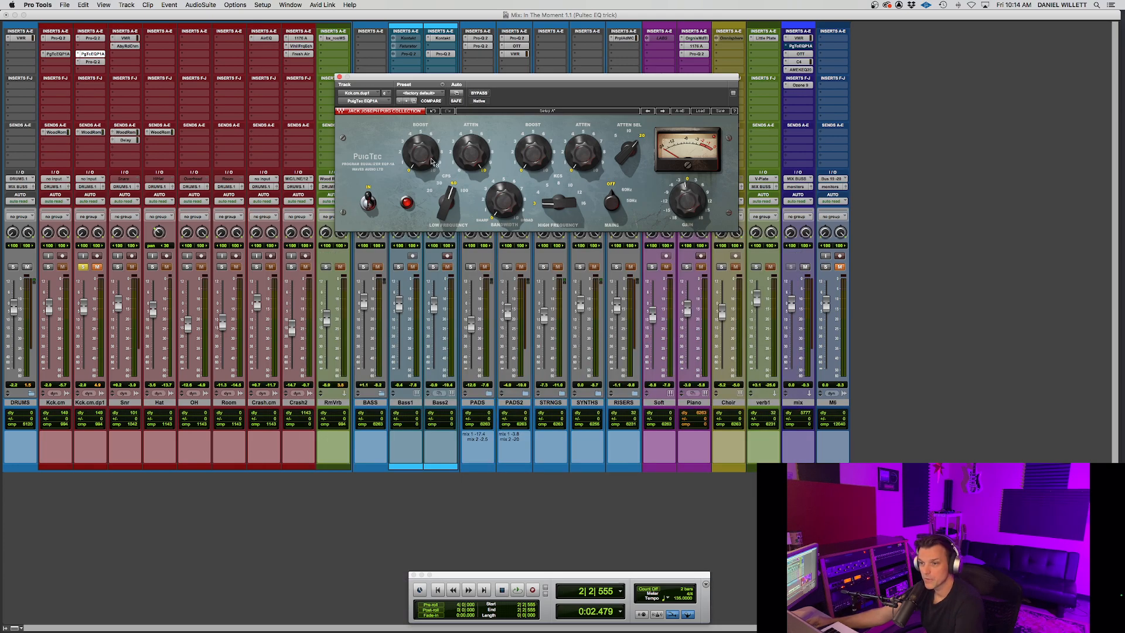
left_click_drag(467, 147, 467, 170)
left_click_drag(421, 135, 421, 124)
left_click_drag(472, 150, 472, 134)
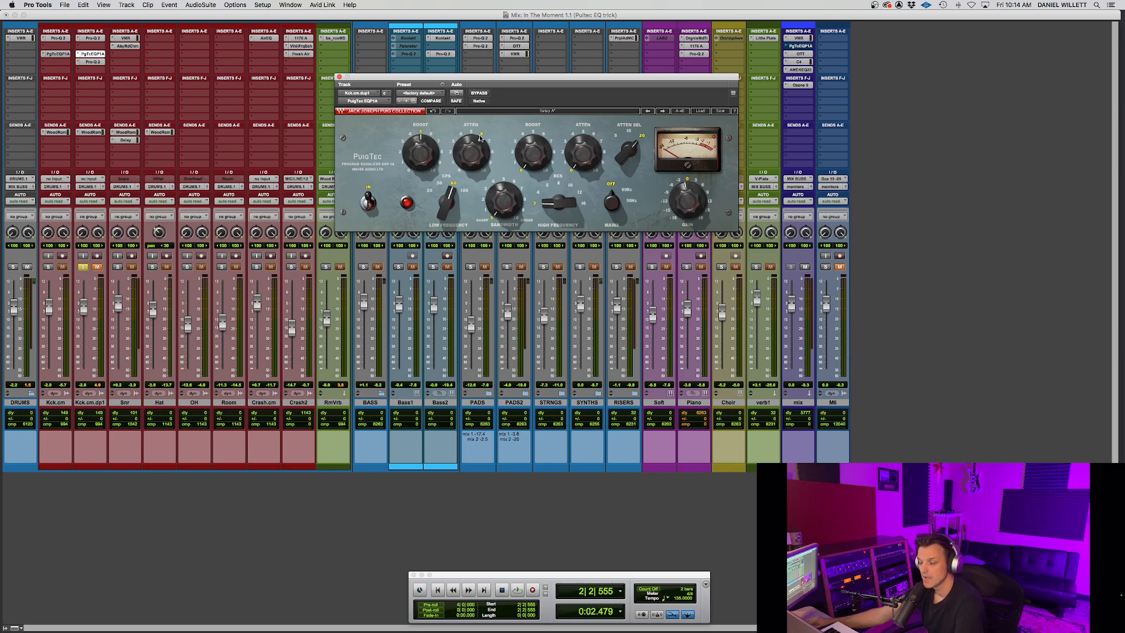
- Switch the PuigTec's low frequency to 100 CPS and reduce its low-frequency Boost to about 3
left_click(467, 193)
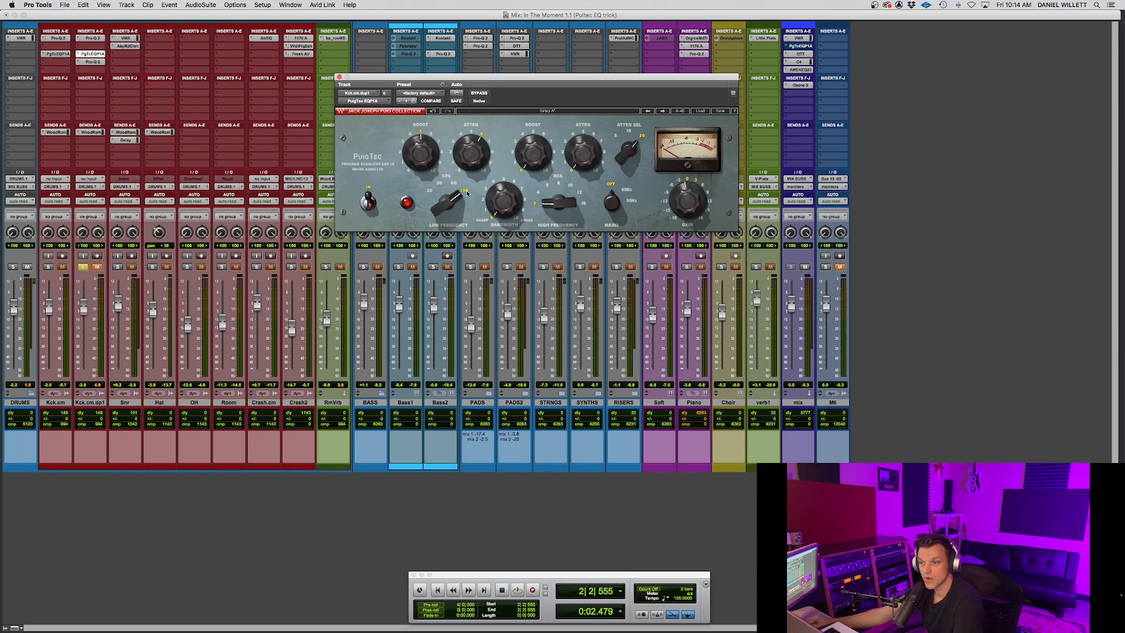
left_click(403, 141)
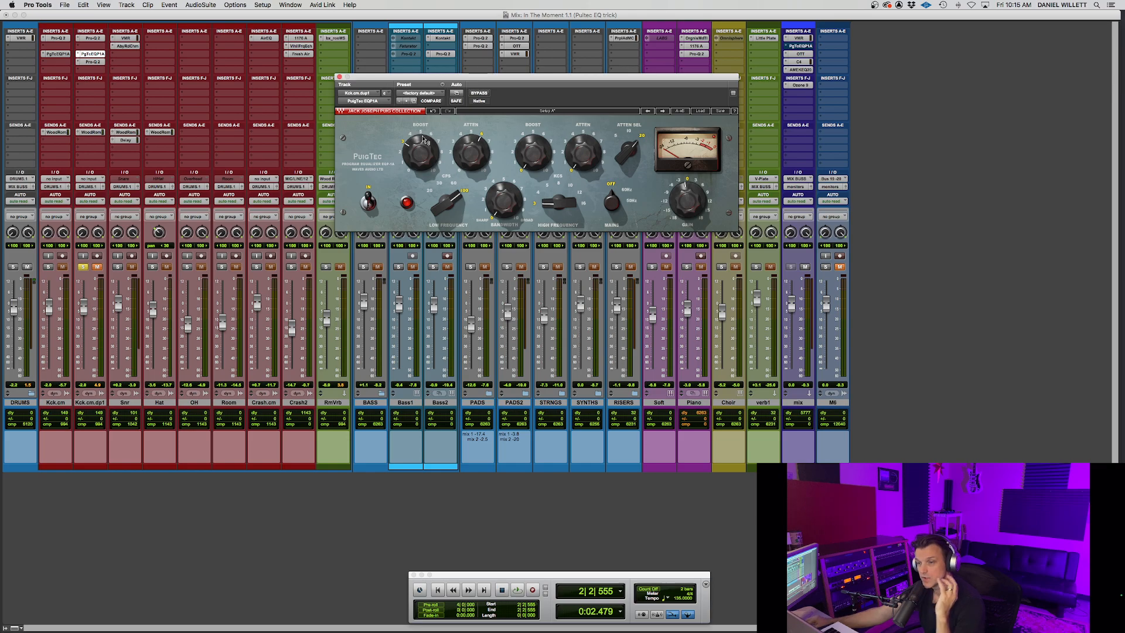
- Close the kick's PuigTec EQP1A window, then unsolo and mute the duplicate kick track Kck.cm.dp1
mouse_move(423, 139)
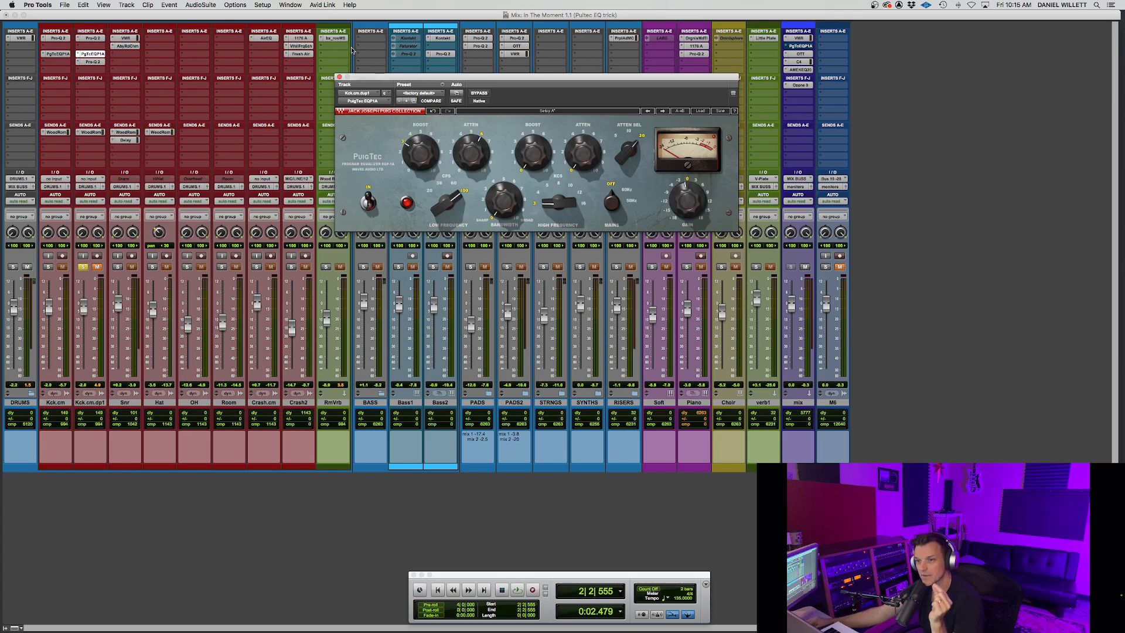
left_click(339, 77)
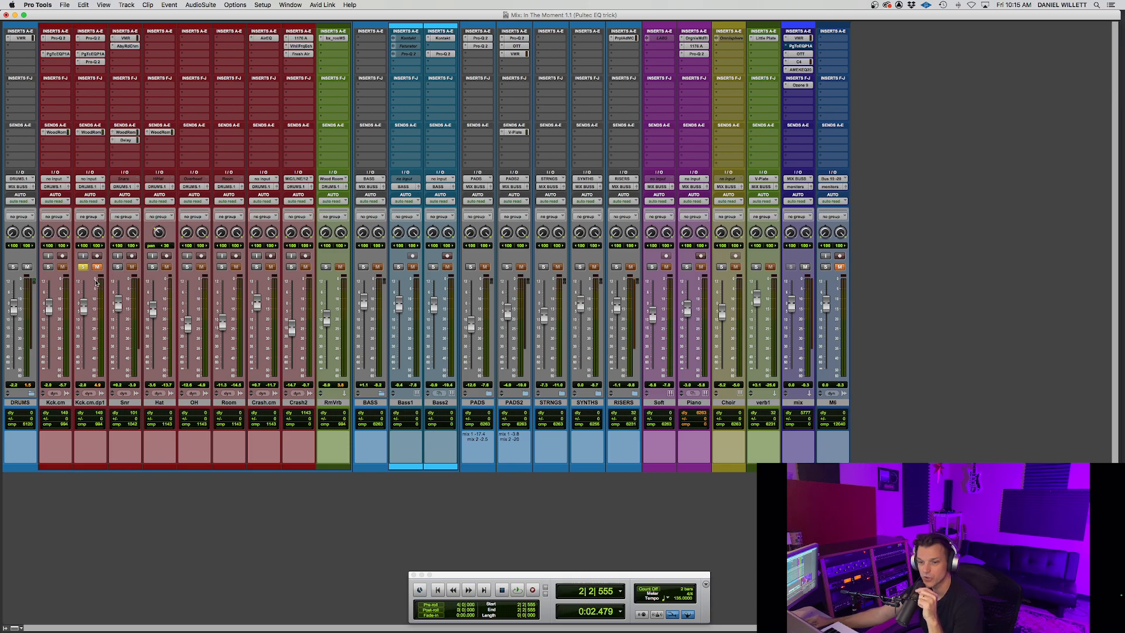
left_click(82, 267)
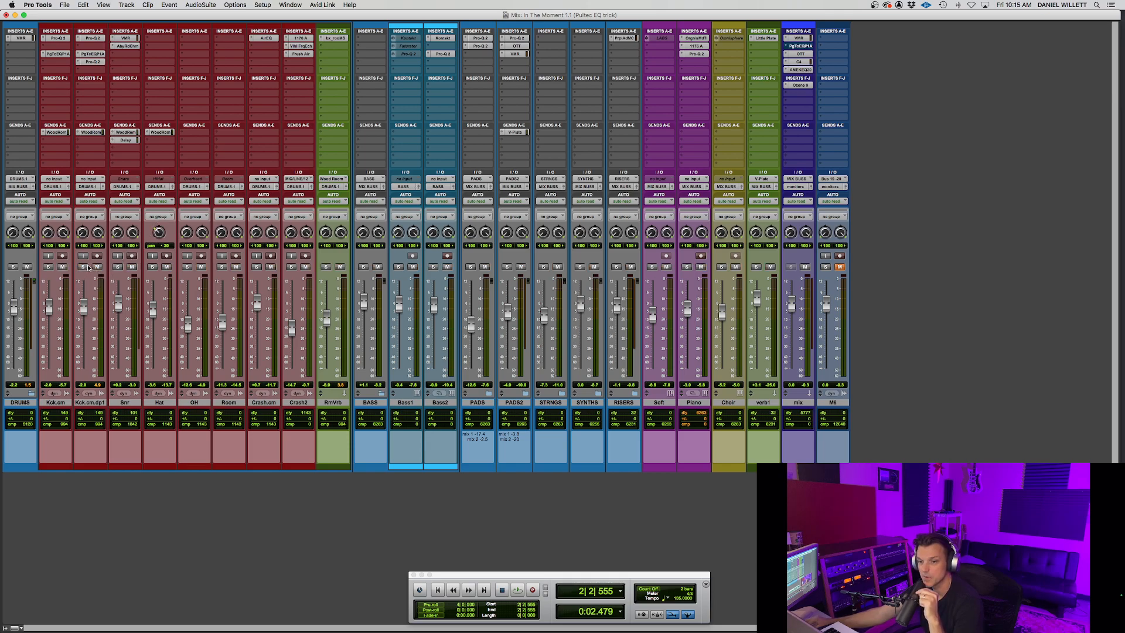
left_click(97, 267)
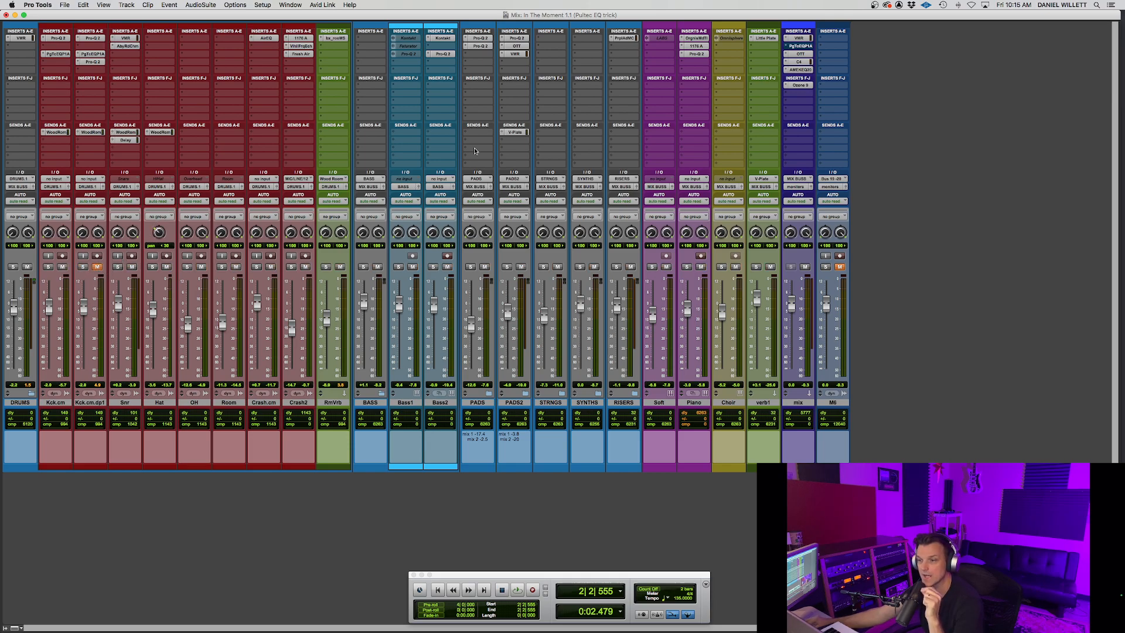
- Open the PuigTec EQP1A inserted on the mix track and reposition its window over the mixer
left_click(802, 46)
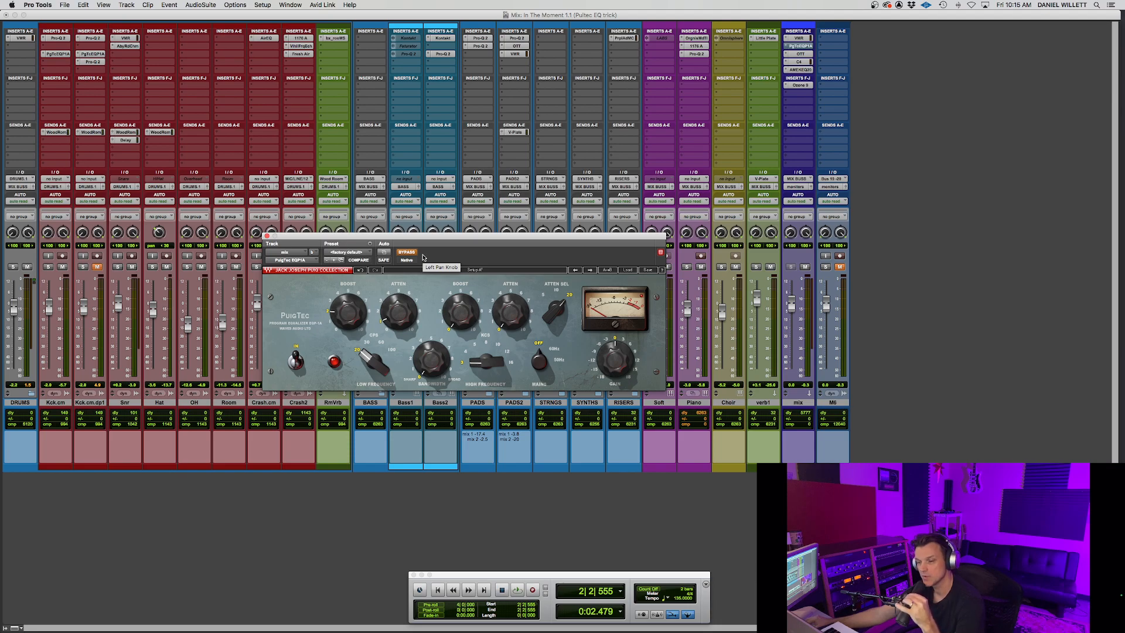
left_click(529, 215)
left_click_drag(507, 235, 548, 200)
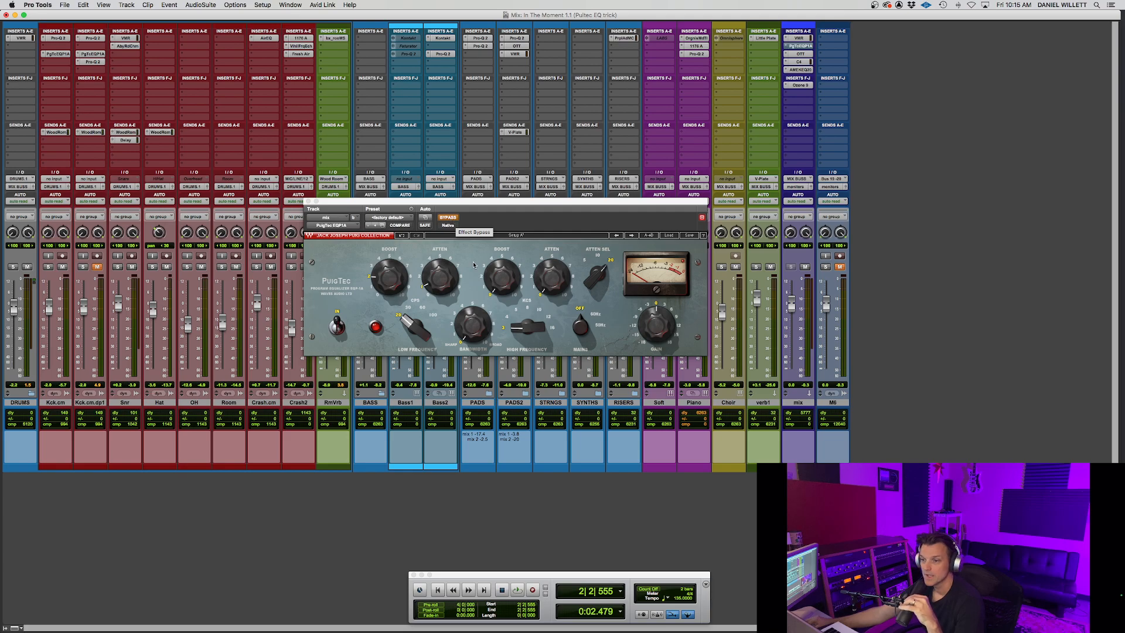
mouse_move(512, 207)
left_mouse_down()
mouse_move(543, 206)
mouse_move(513, 210)
left_mouse_up()
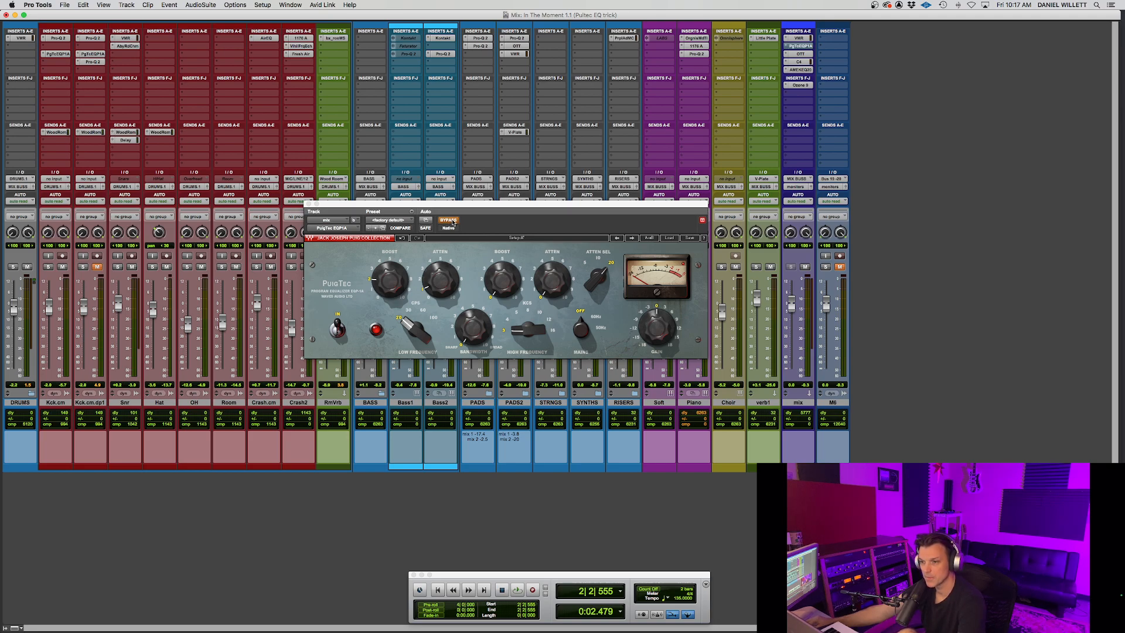
- Play the full mix while toggling the mix track's PuigTec bypass to compare, leave the EQ active, and stop playback
key("space")
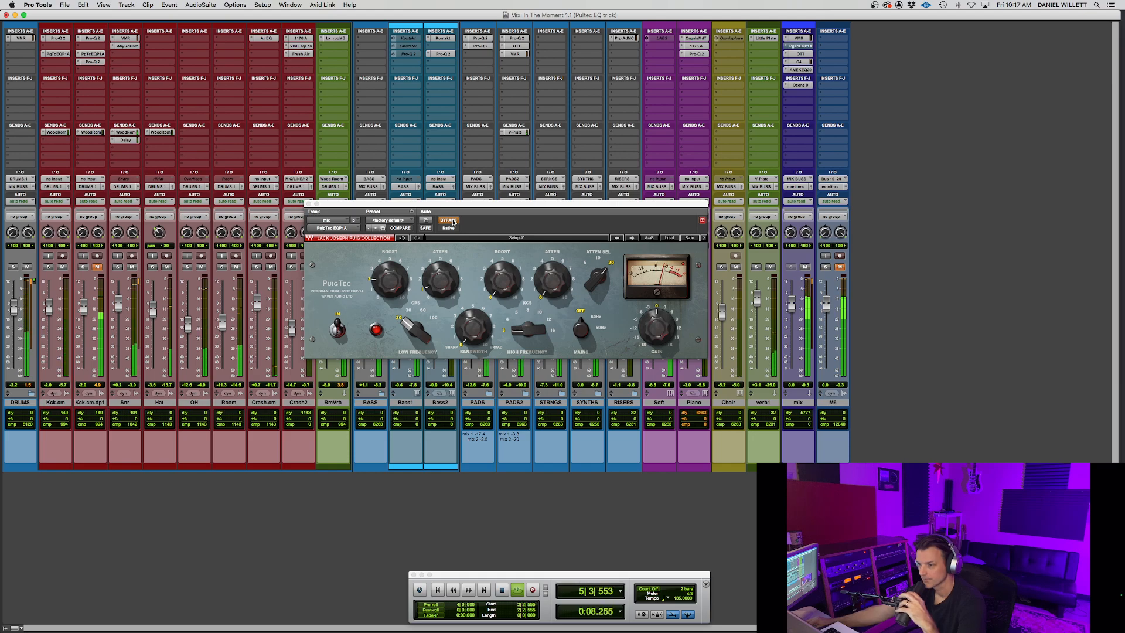
left_click(453, 222)
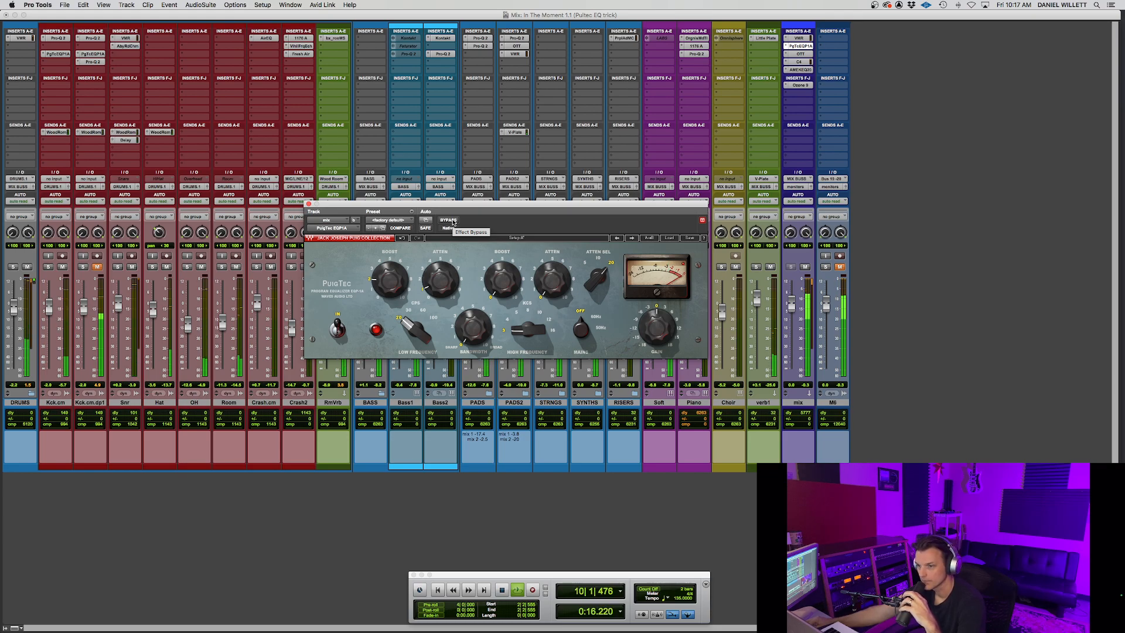
left_click(453, 221)
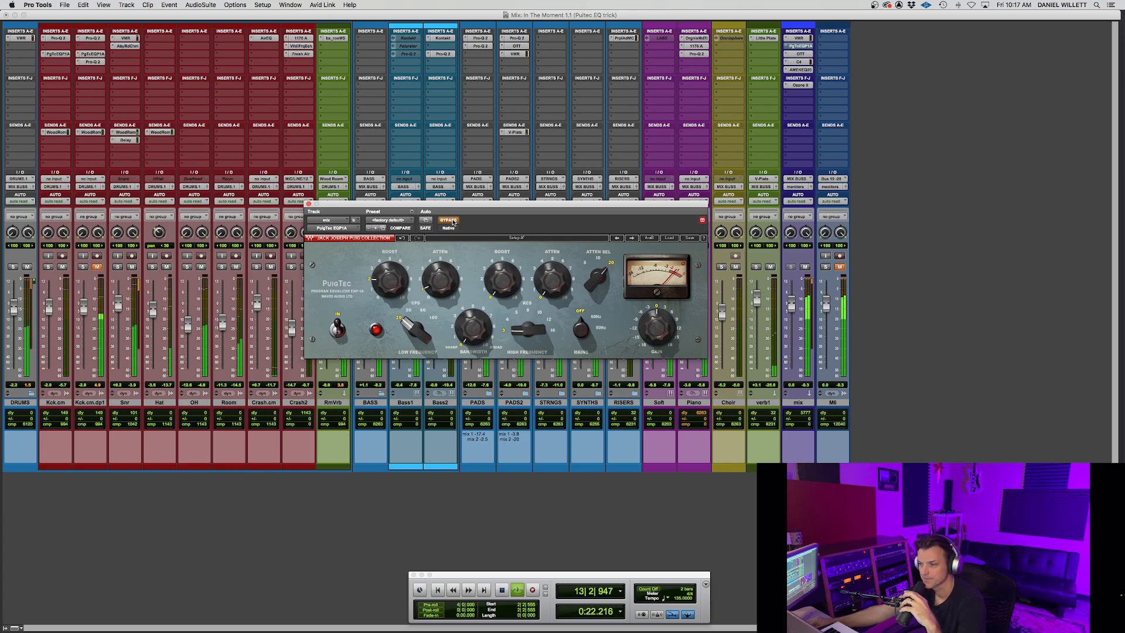
left_click(448, 220)
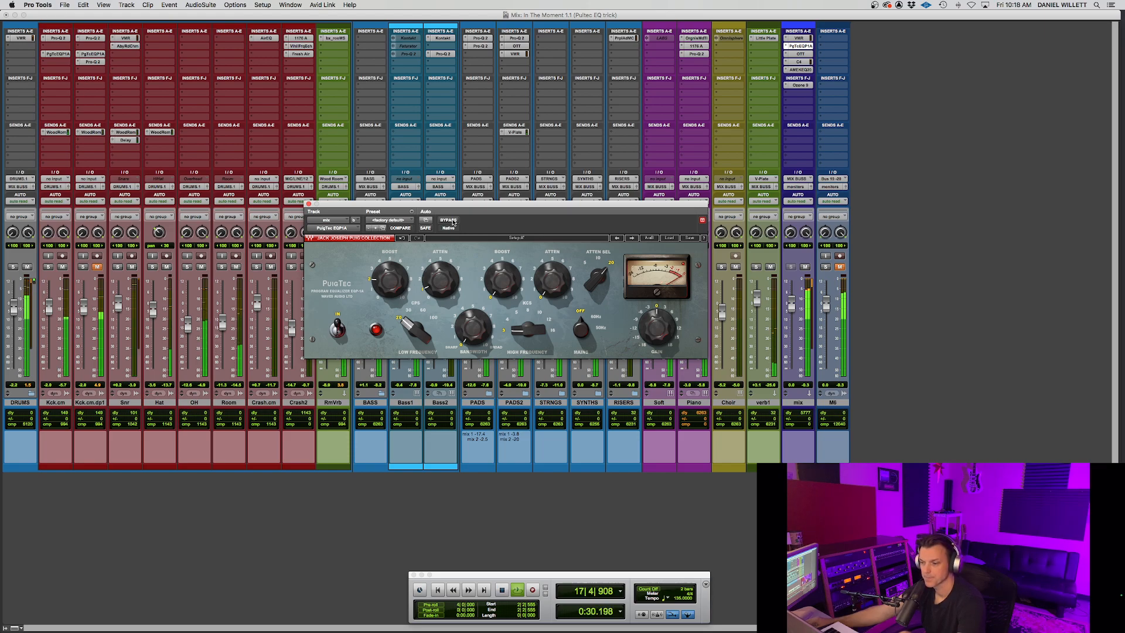
key("space")
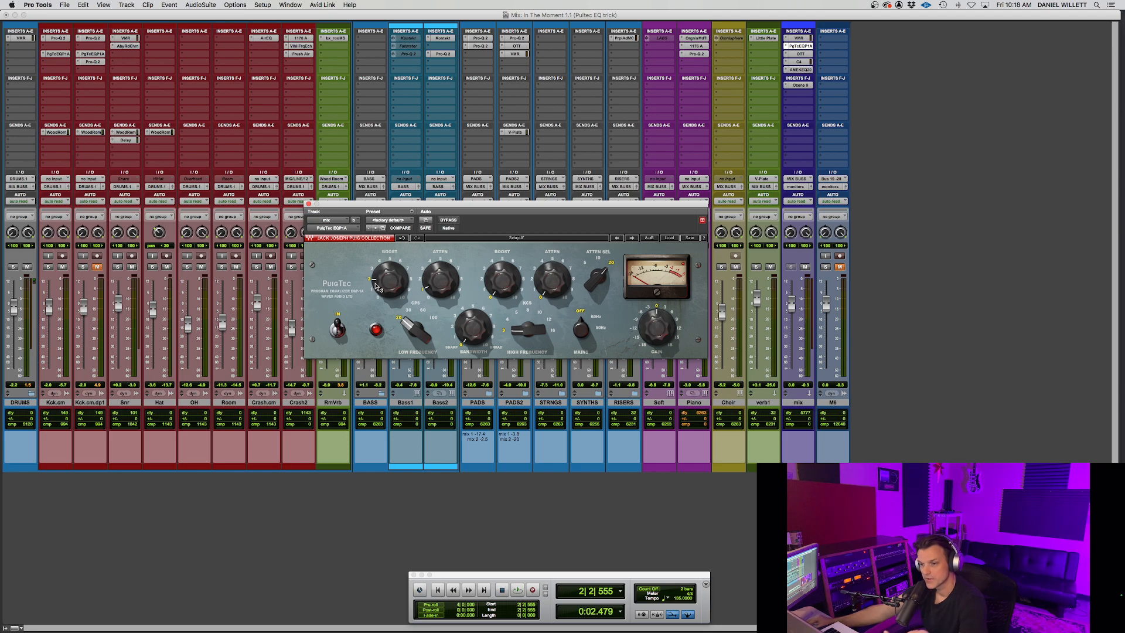
mouse_move(375, 284)
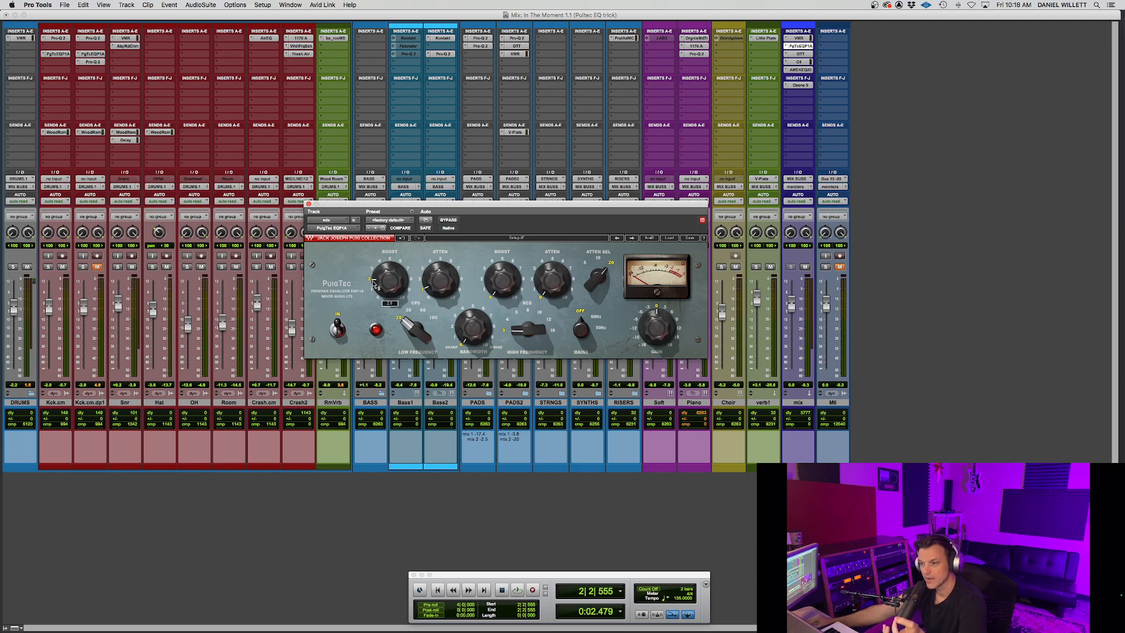